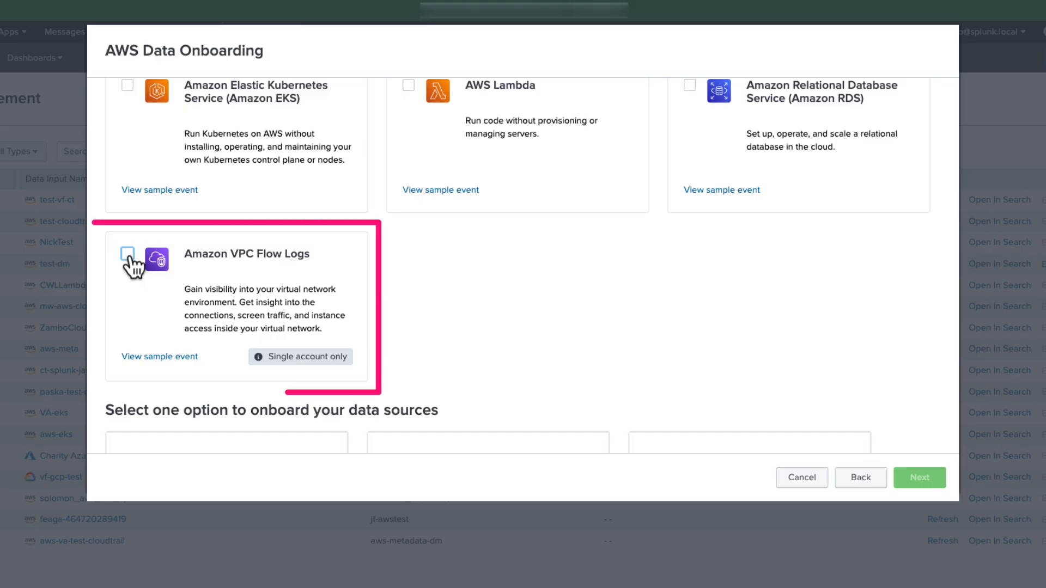
# - Choose Single Account as the onboarding option for the data sources and continue to the prerequisites
pyautogui.scroll(-5, 206, 316)
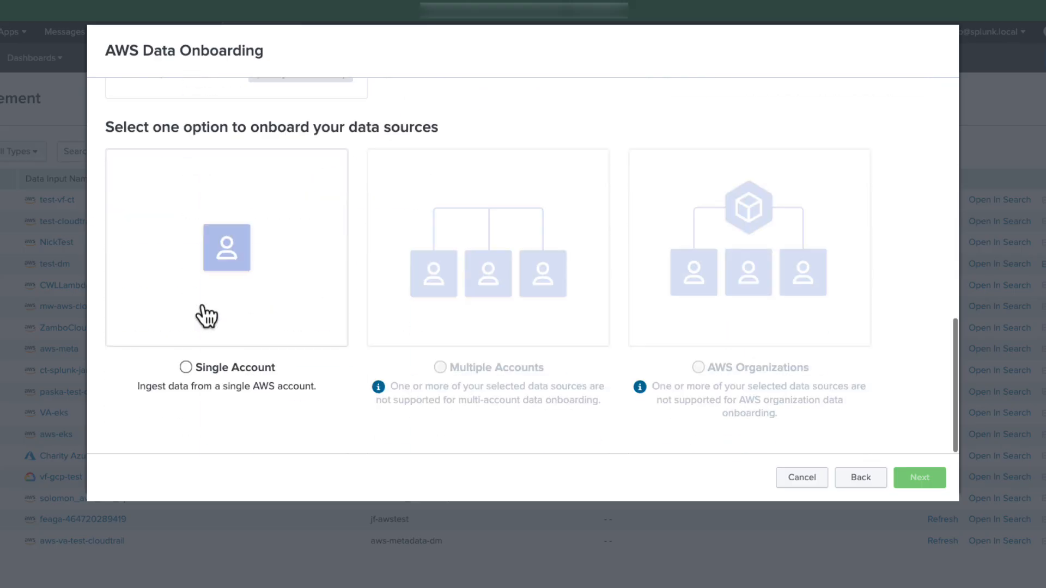
pyautogui.click(185, 369)
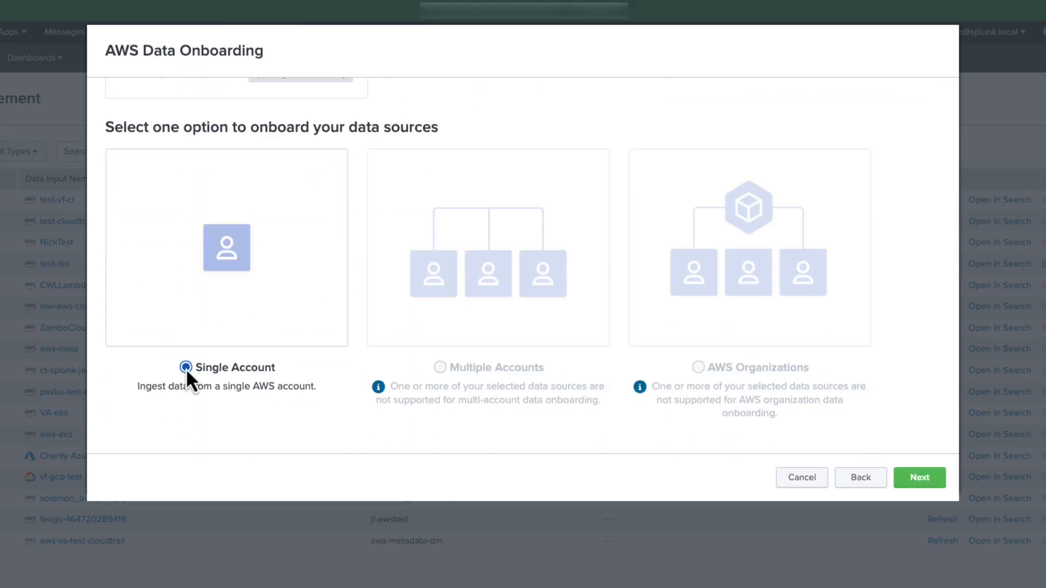
pyautogui.click(921, 480)
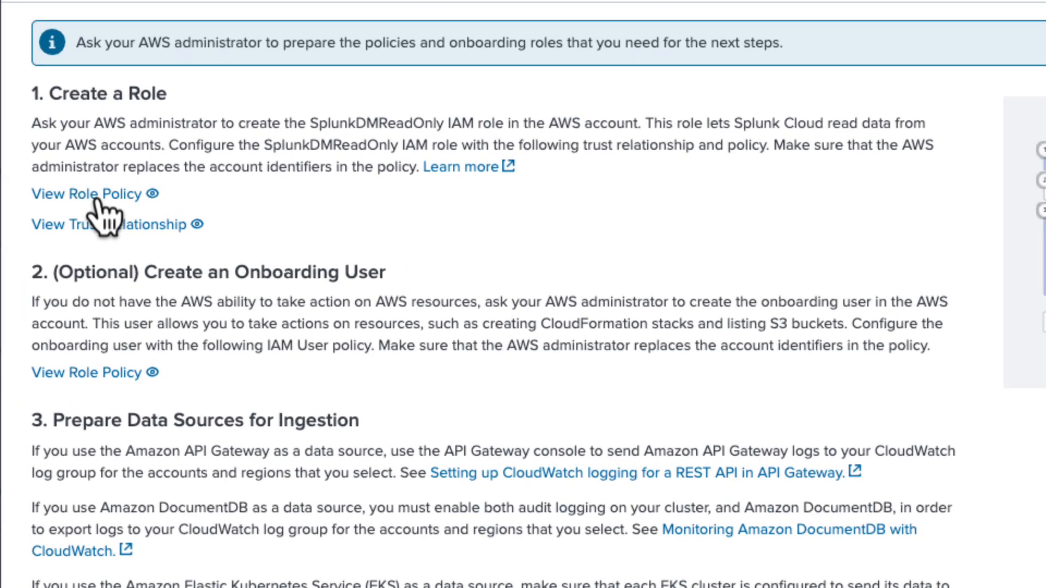
# - Copy the Role Policy JSON for the SplunkDMReadOnly role and paste it into the empty Untitled-1 file in Visual Studio Code
pyautogui.click(92, 201)
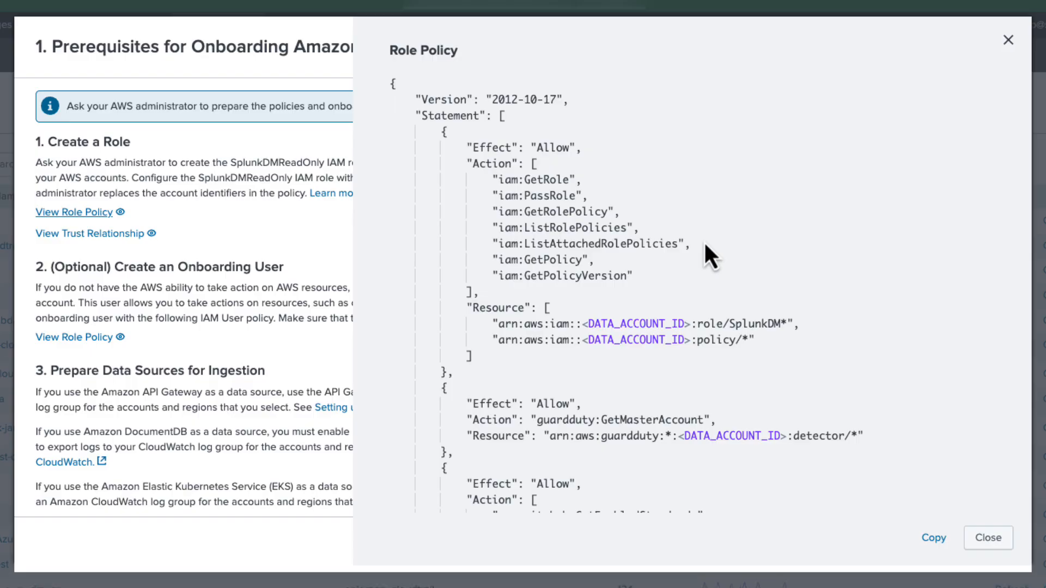
pyautogui.moveTo(583, 323); pyautogui.dragTo(691, 325)
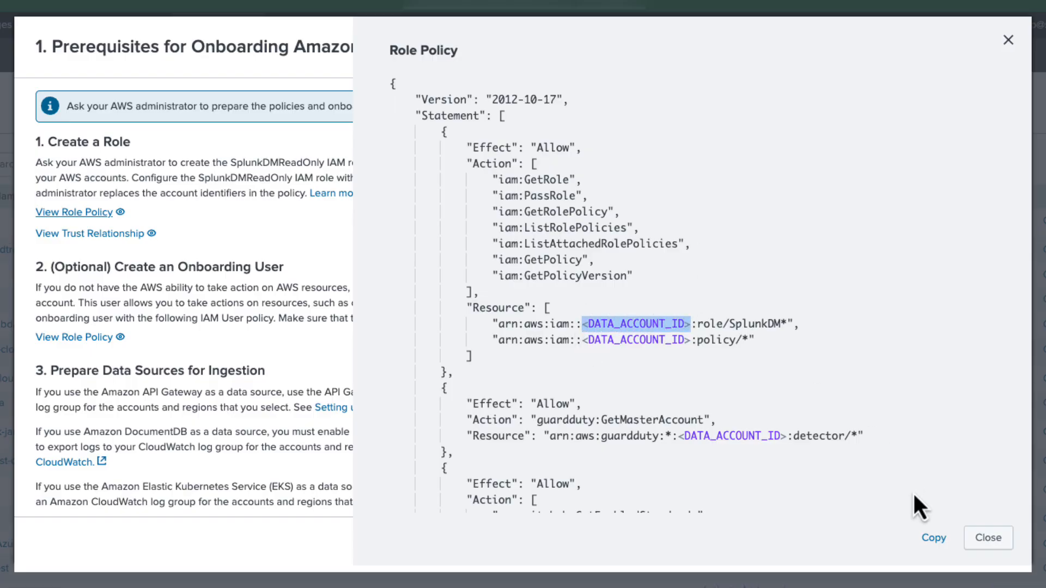
pyautogui.click(934, 539)
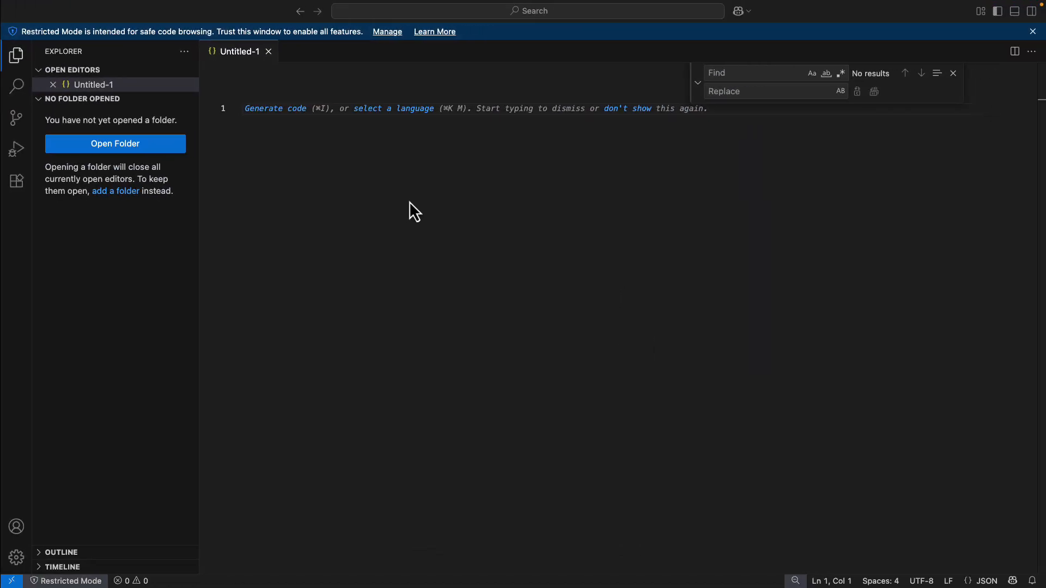
pyautogui.press('super+v')
pyautogui.scroll(15, 408, 198)
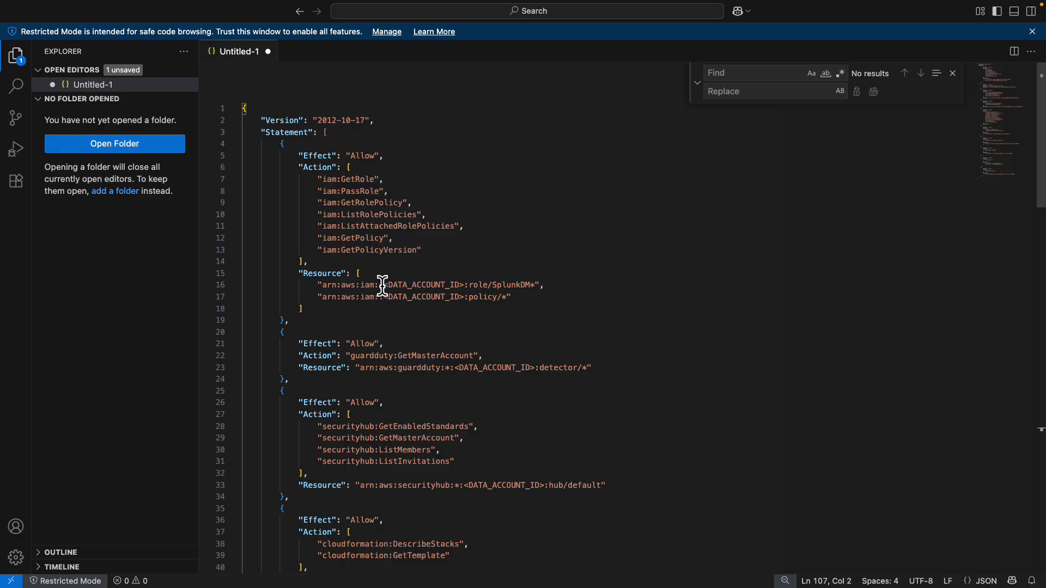
# - Search the pasted policy for the <DATA_ACCOUNT_ID> placeholder using find and replace
pyautogui.moveTo(382, 285); pyautogui.dragTo(464, 282)
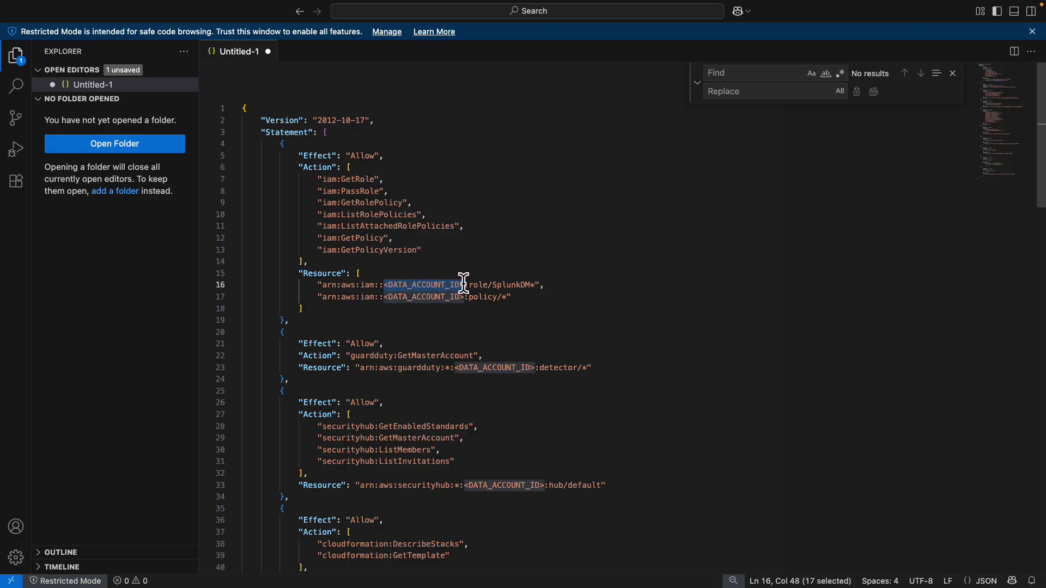
pyautogui.click(740, 72)
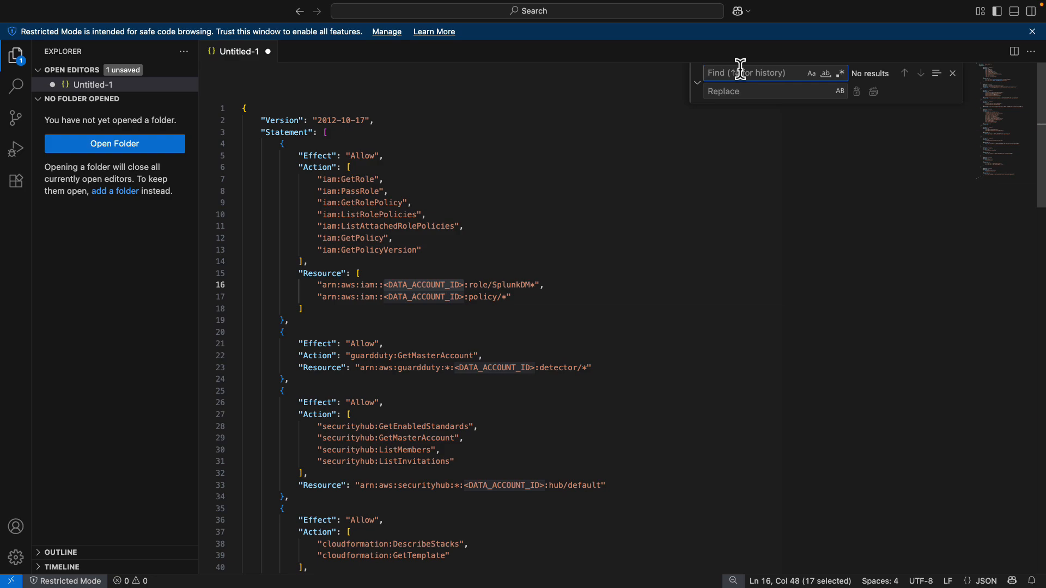
pyautogui.press('super+v')
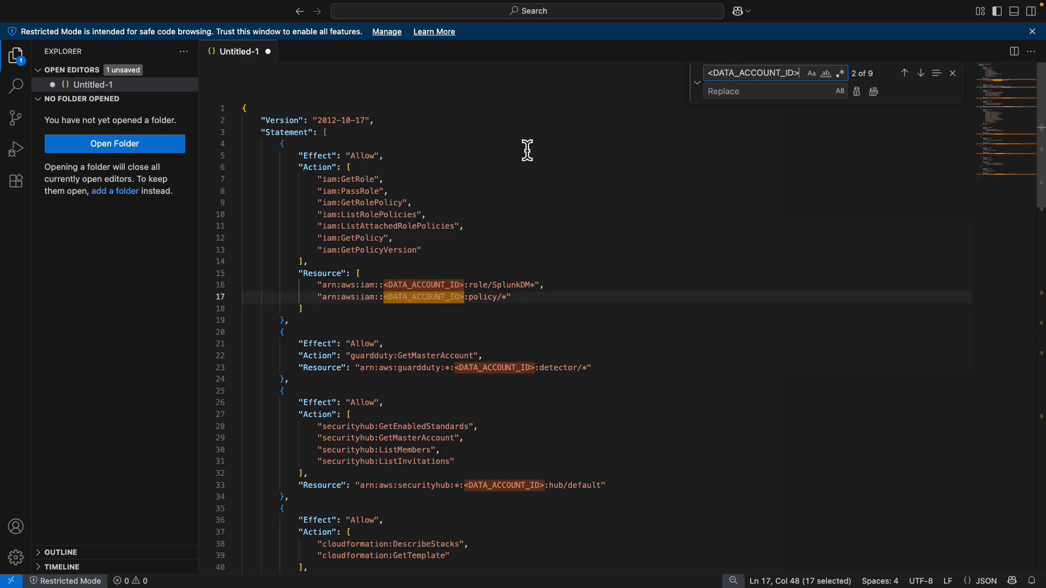
# - Switch to the AWS console in the browser and copy the account ID from the account details
pyautogui.hotkey('ctrl', 'Left')
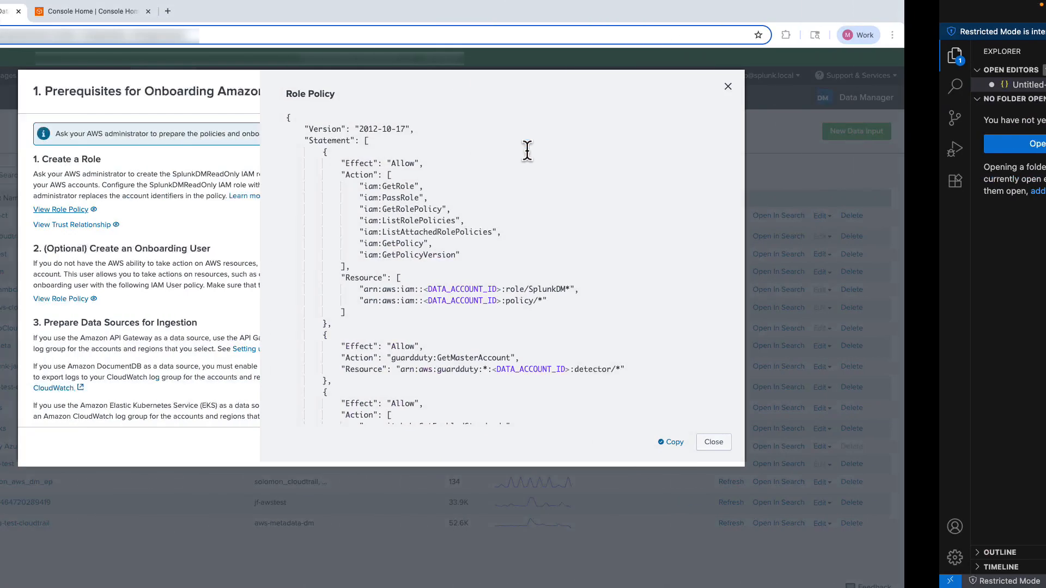
pyautogui.click(254, 24)
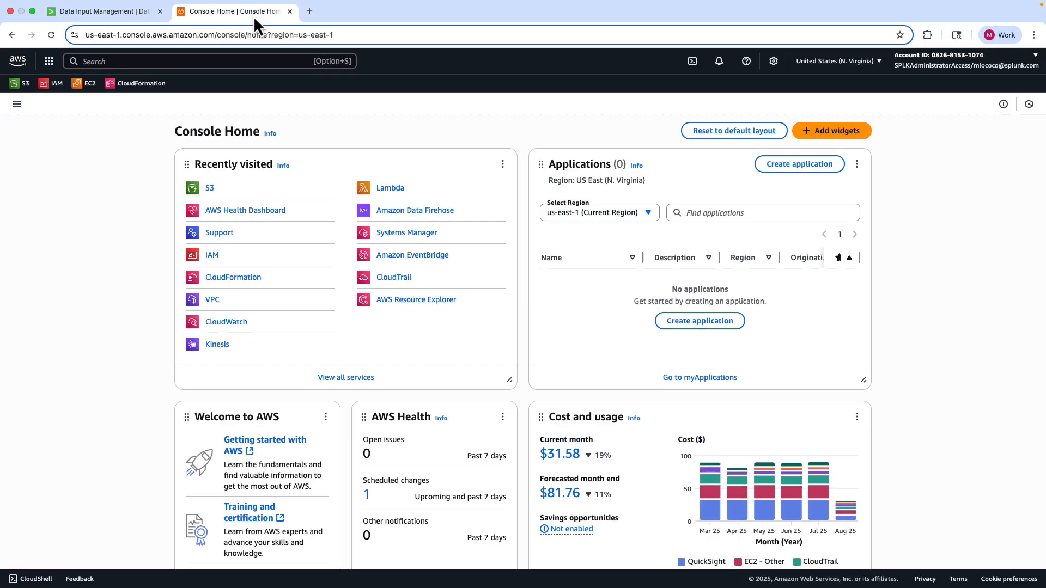
pyautogui.click(964, 63)
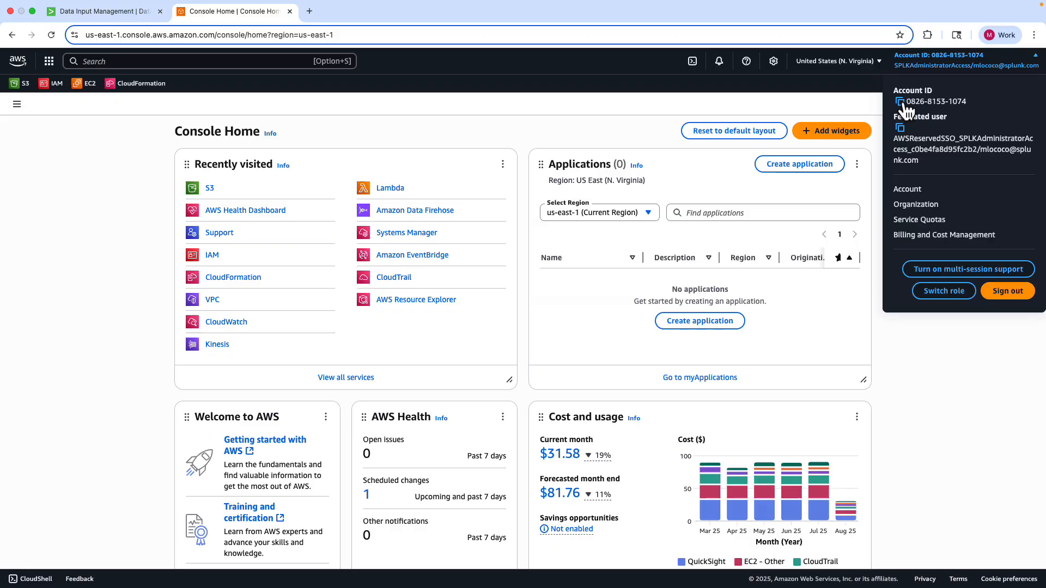
pyautogui.click(904, 103)
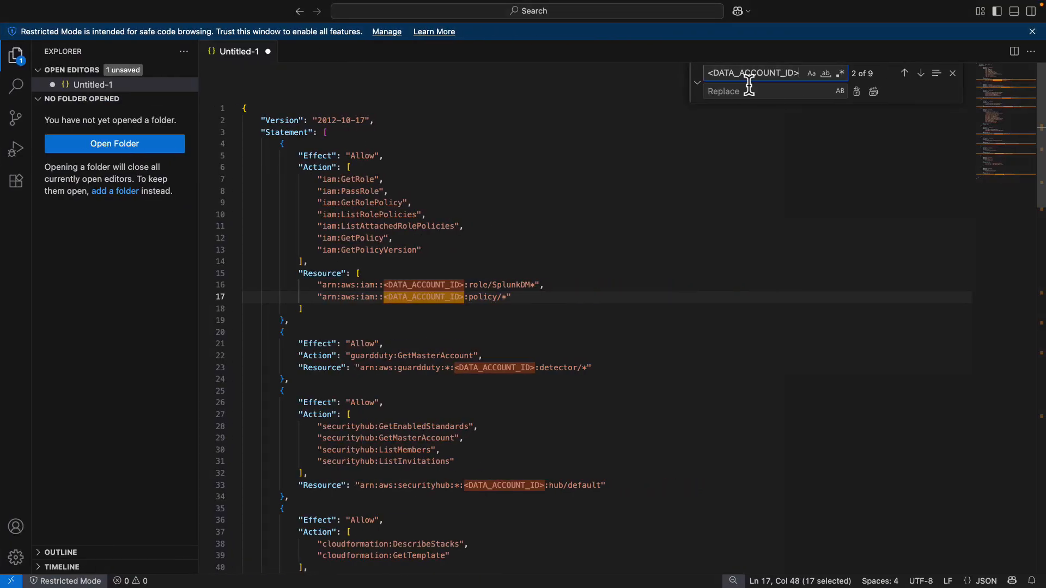
# - Replace every <DATA_ACCOUNT_ID> placeholder in the Visual Studio Code policy with the copied AWS account ID
pyautogui.click(741, 90)
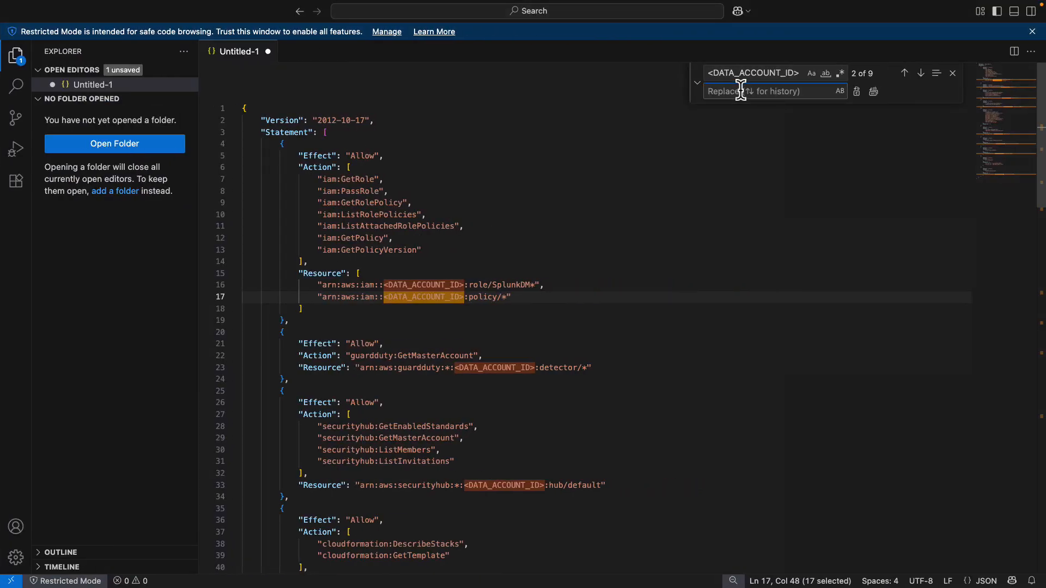
pyautogui.press('super+v')
pyautogui.click(874, 92)
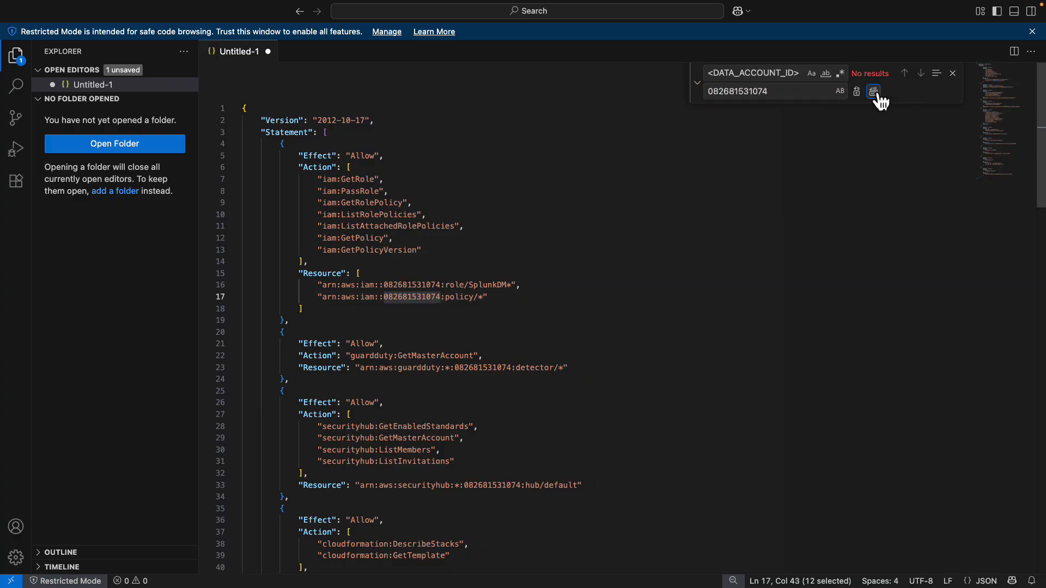
# - Copy the entire edited policy and switch back to the AWS console in the browser
pyautogui.click(523, 229)
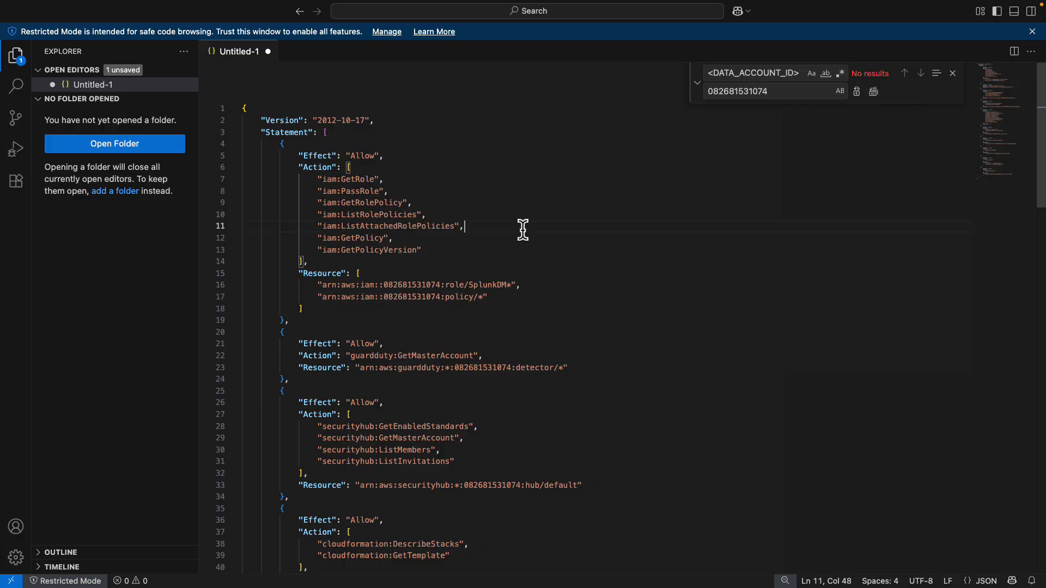
pyautogui.press('super+a')
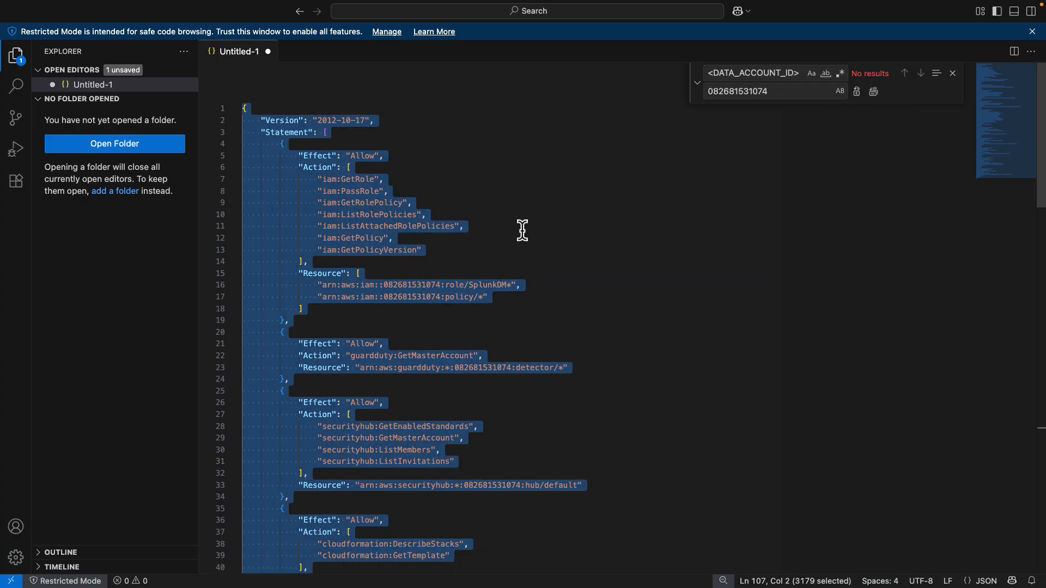
pyautogui.press('super+Tab')
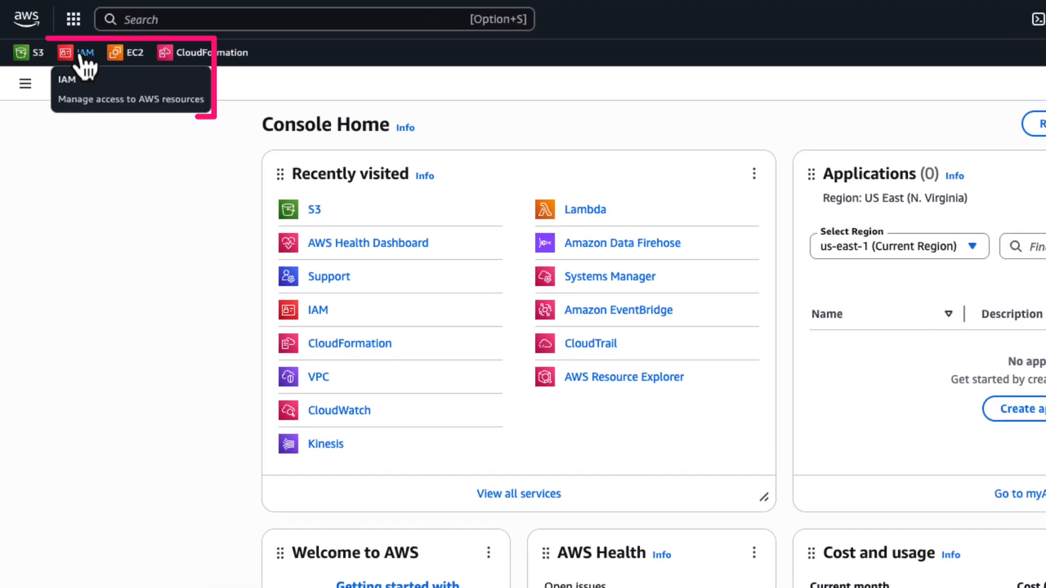
# - Start creating a new policy in IAM and set the policy editor to JSON
pyautogui.click(85, 54)
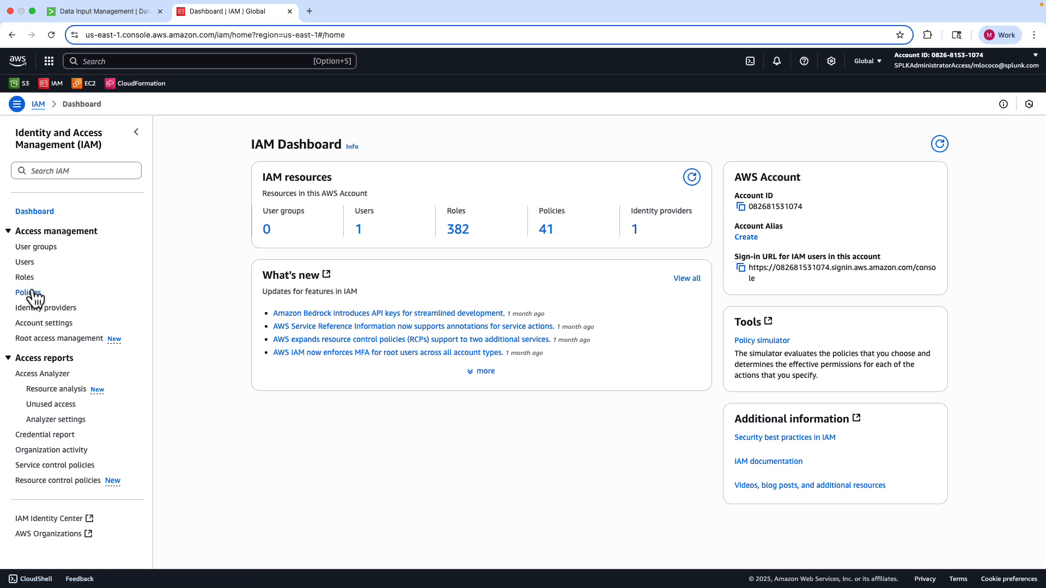
pyautogui.click(29, 294)
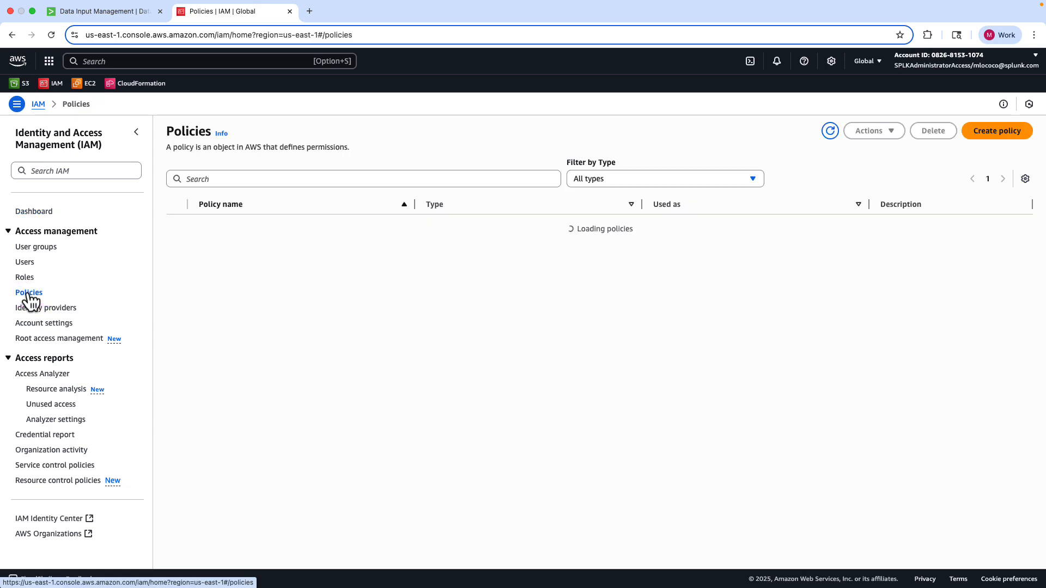
pyautogui.click(997, 132)
pyautogui.click(892, 190)
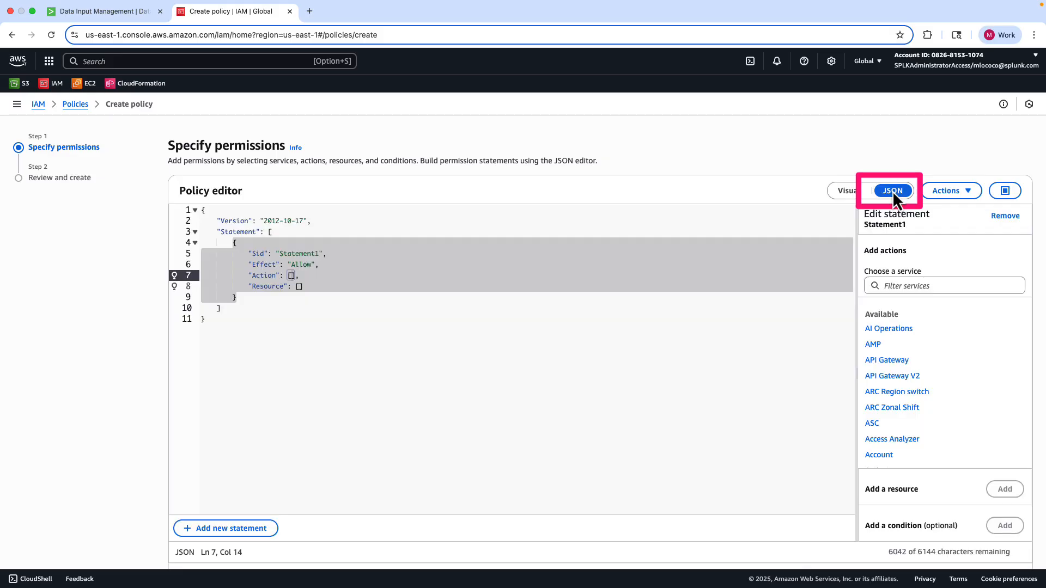
# - Replace the default policy JSON with the copied role policy, review it, and continue to Review and create
pyautogui.moveTo(208, 320); pyautogui.dragTo(202, 207)
pyautogui.press('super+v')
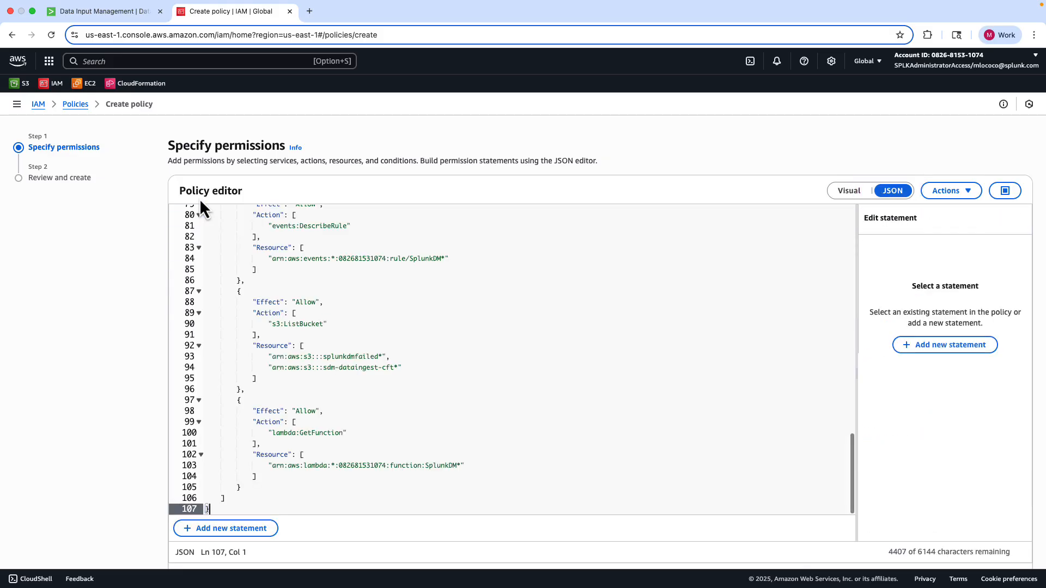
pyautogui.scroll(8, 418, 334)
pyautogui.scroll(8, 418, 334)
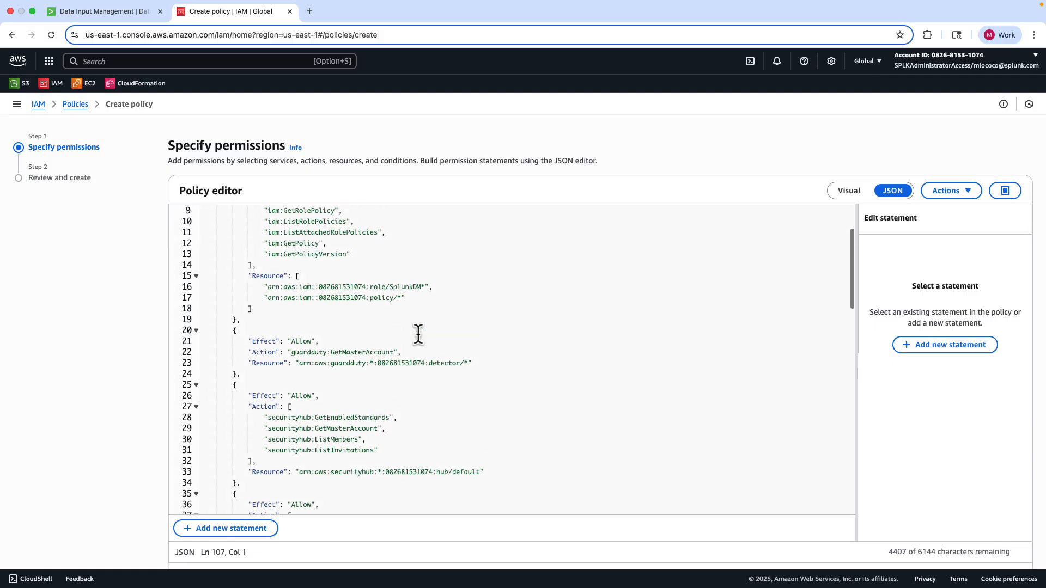
pyautogui.scroll(-15, 715, 427)
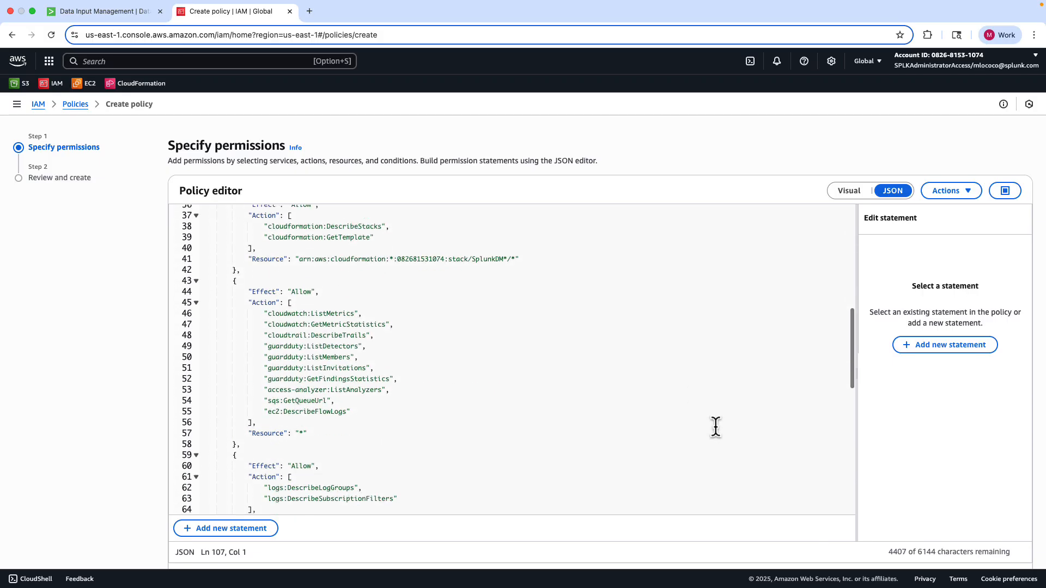
pyautogui.click(1014, 535)
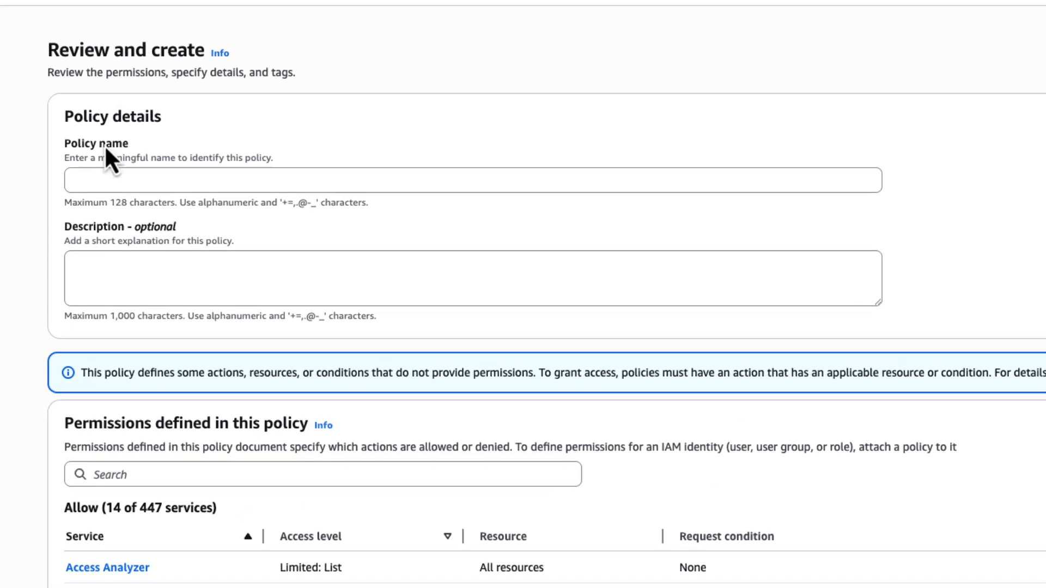
# - Enter SplunkDMReadOnly as both the policy name and description, and create the policy
pyautogui.click(201, 235)
pyautogui.hotkey('ctrl', 'v')
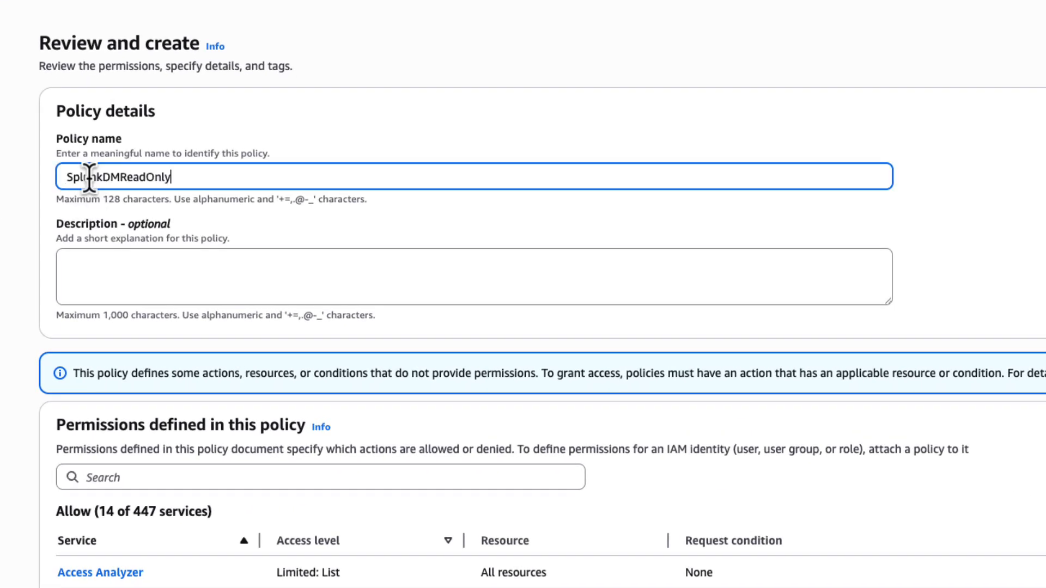
pyautogui.click(79, 294)
pyautogui.hotkey('ctrl', 'v')
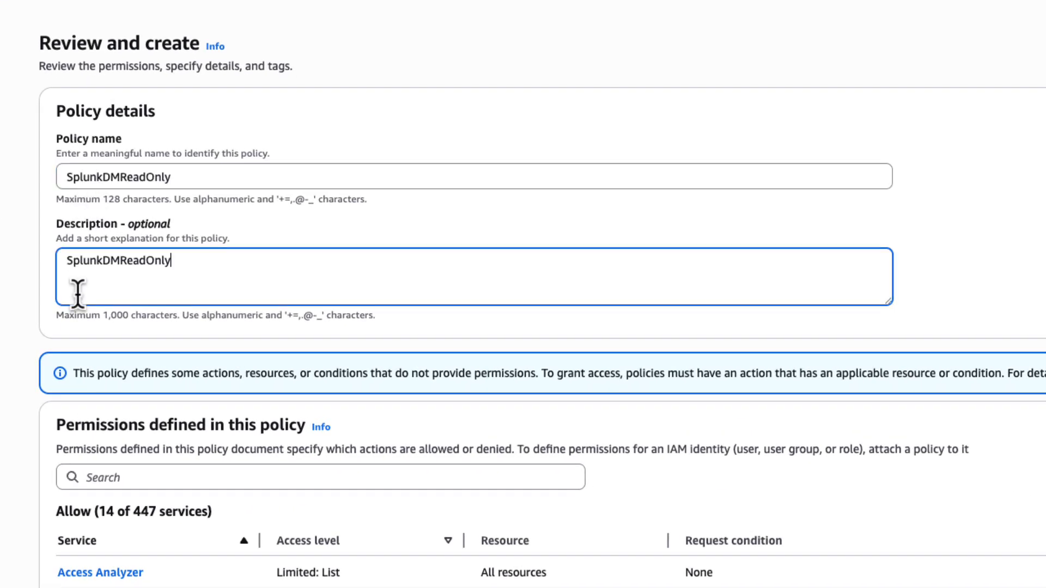
pyautogui.scroll(-15, 705, 426)
pyautogui.click(1003, 542)
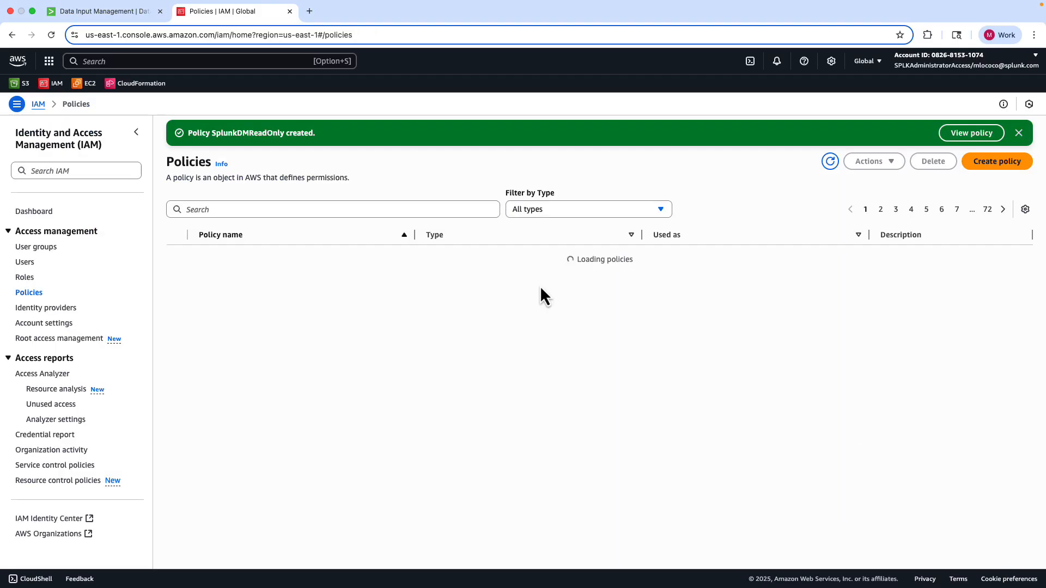
# - Start creating a new IAM role with Custom trust policy as the trusted entity type
pyautogui.click(24, 278)
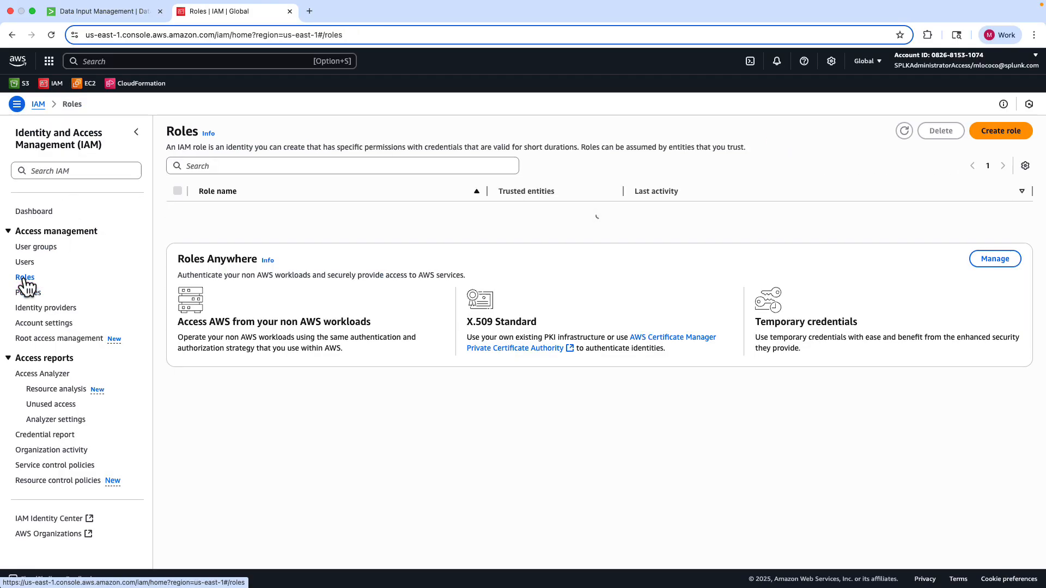
pyautogui.click(1001, 136)
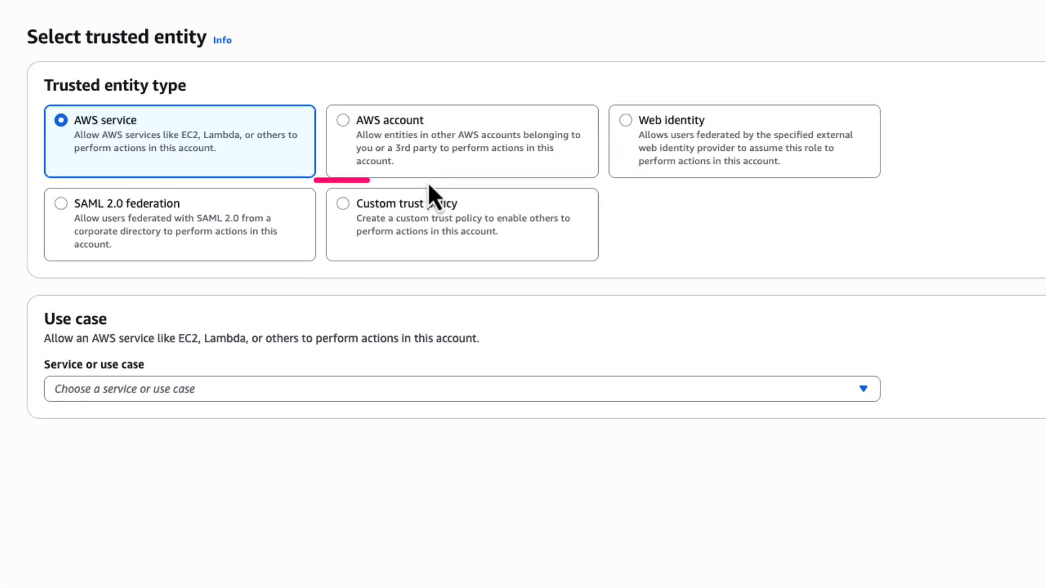
pyautogui.click(380, 216)
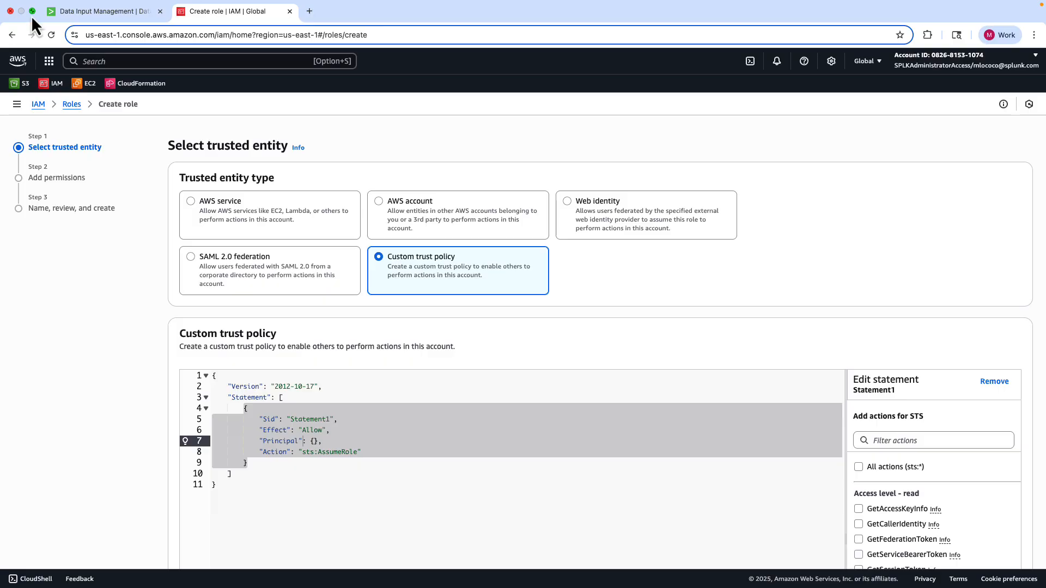
# - Return to the Splunk onboarding prerequisites and copy the Trust Relationship JSON for the role
pyautogui.click(76, 15)
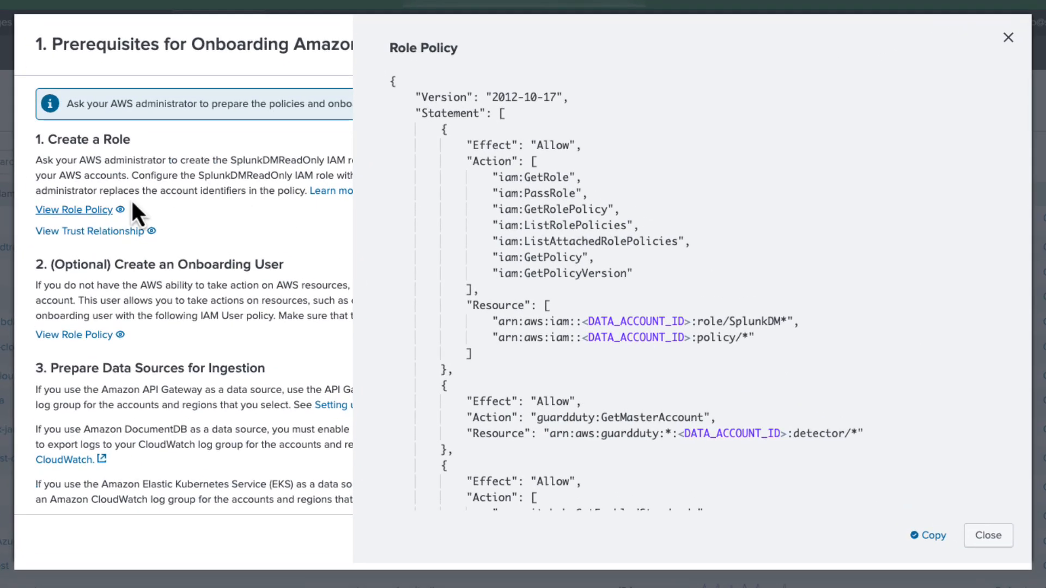
pyautogui.click(81, 232)
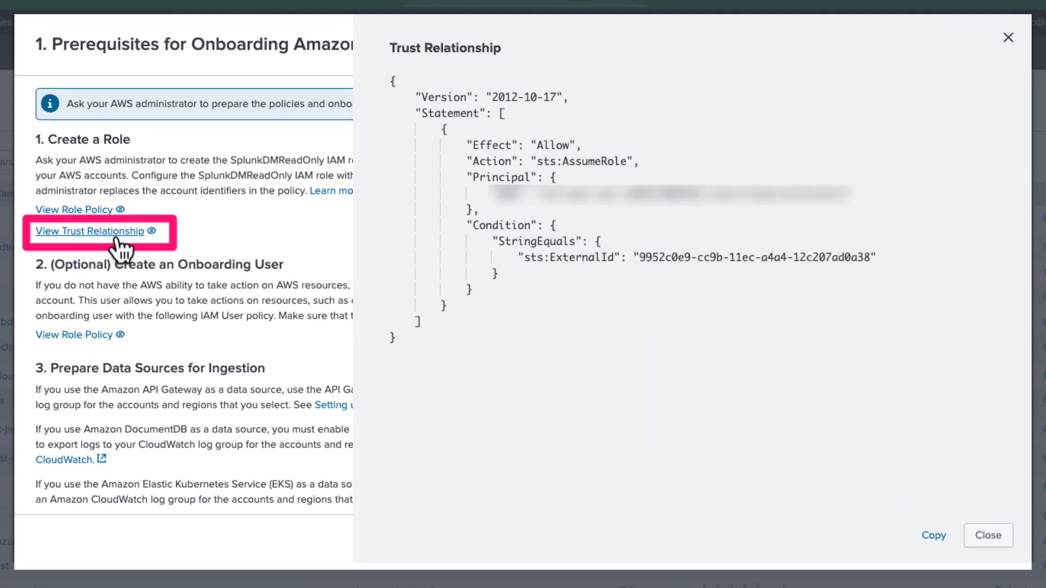
pyautogui.click(934, 538)
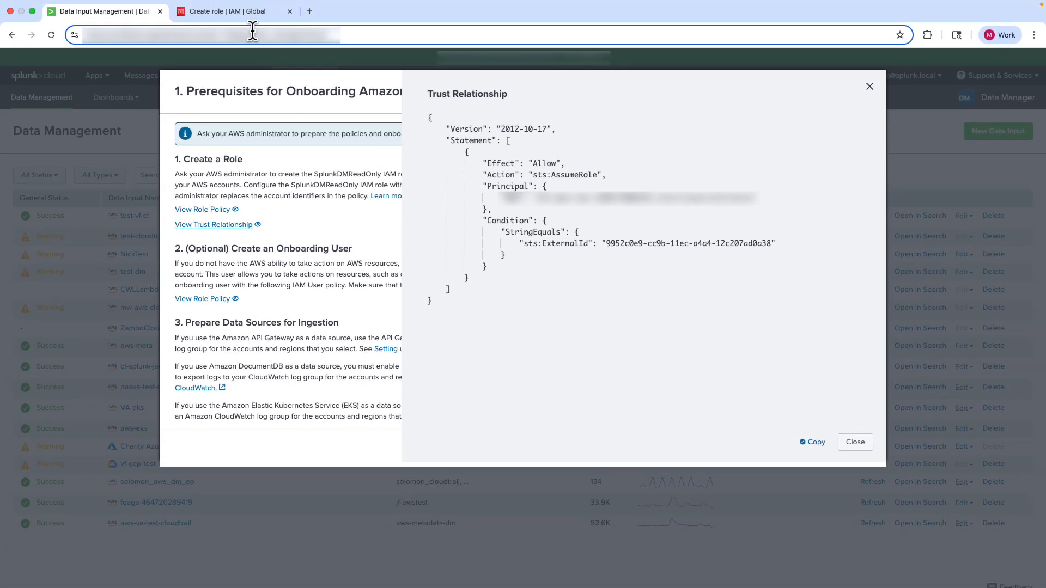
# - Switch to the AWS role setup, replace the default custom trust policy with the copied Trust Relationship JSON, and continue to Add permissions
pyautogui.click(246, 16)
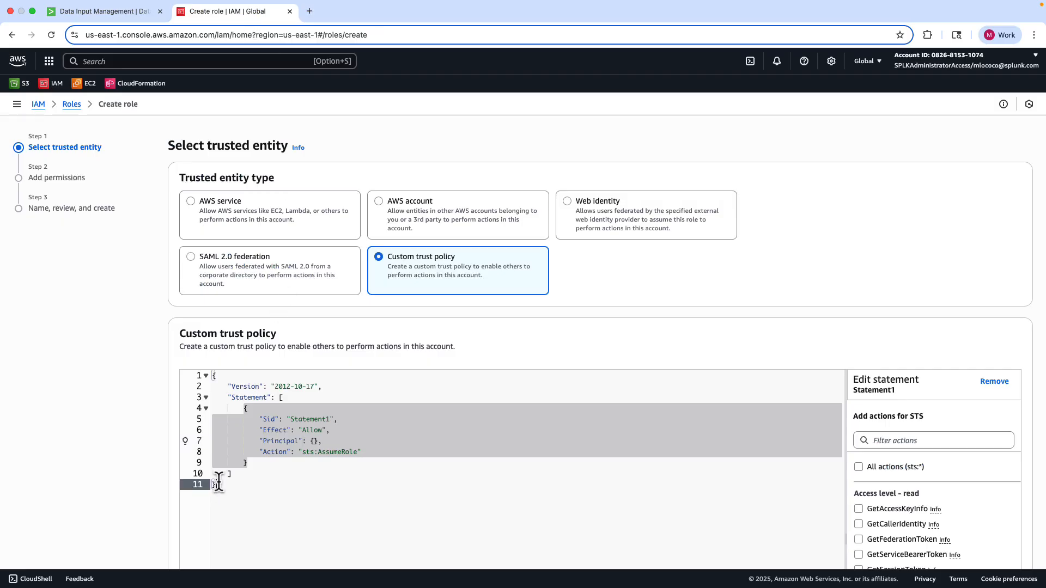
pyautogui.moveTo(215, 485); pyautogui.dragTo(210, 376)
pyautogui.press('super+v')
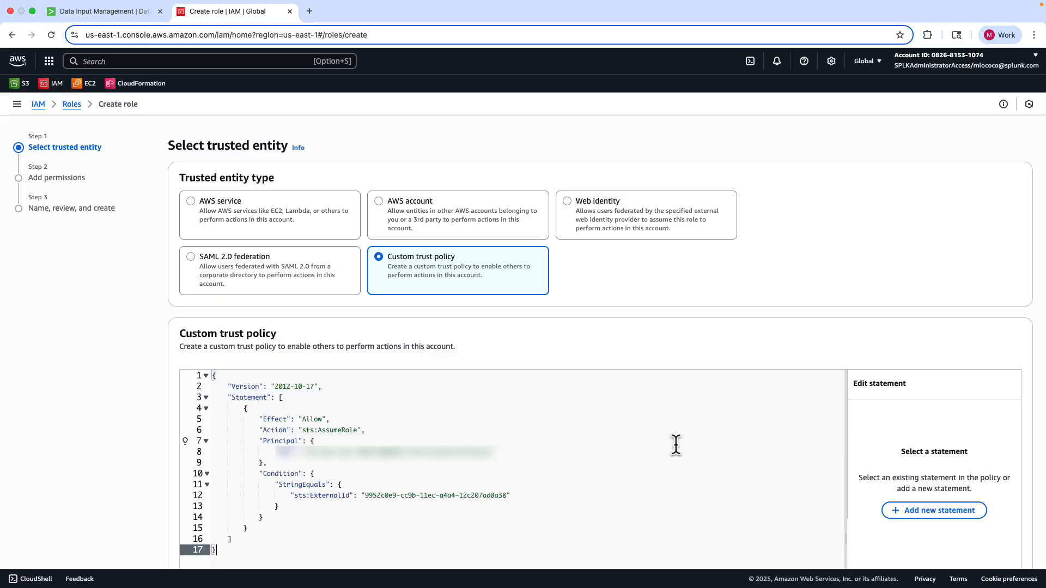
pyautogui.scroll(-5, 676, 444)
pyautogui.click(1012, 538)
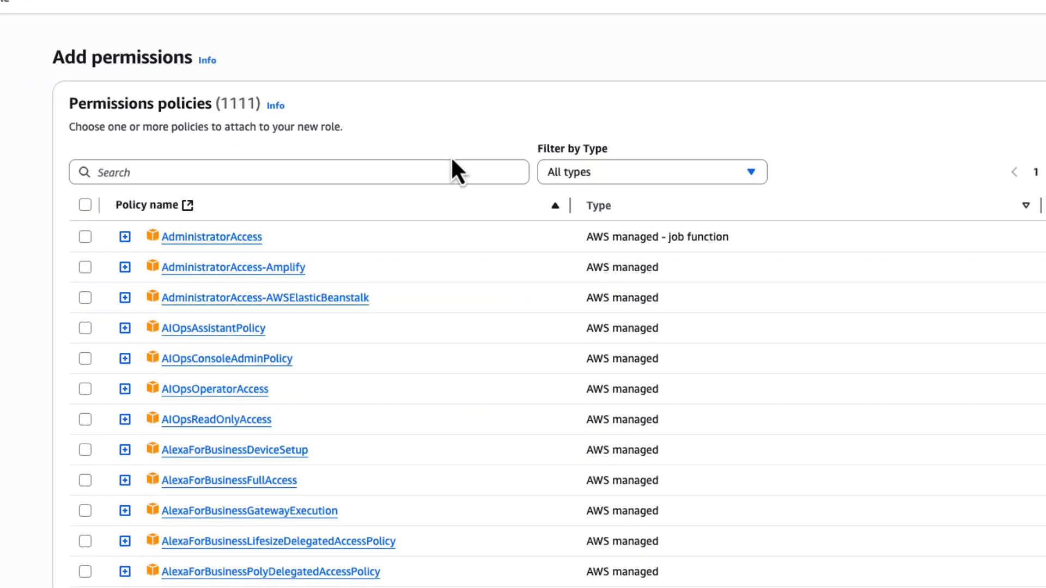
# - Filter the permissions policies by "splunk", attach the SplunkDMReadOnly policy to the role, and continue
pyautogui.click(411, 225)
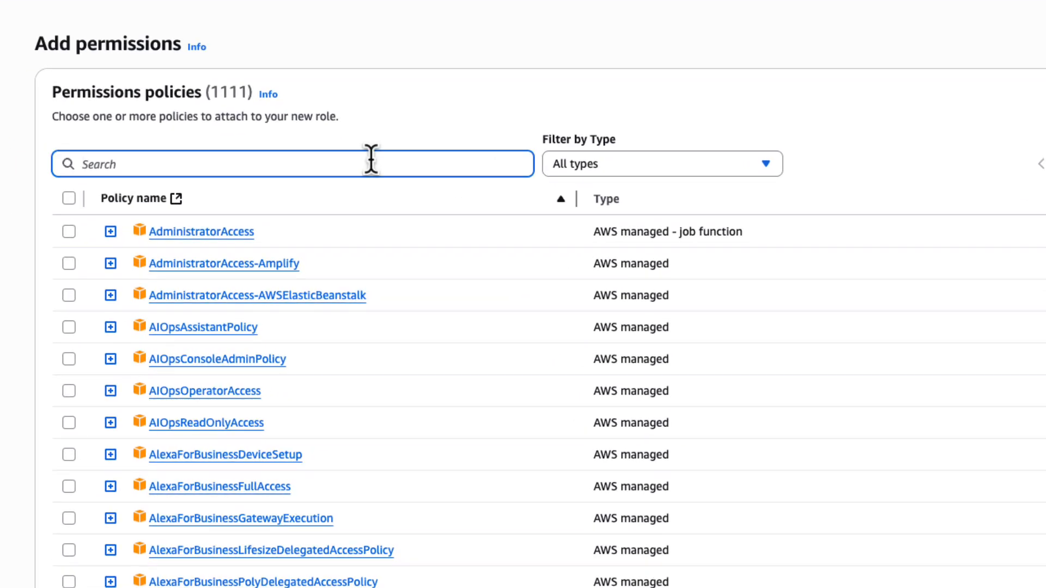
pyautogui.write('splunk')
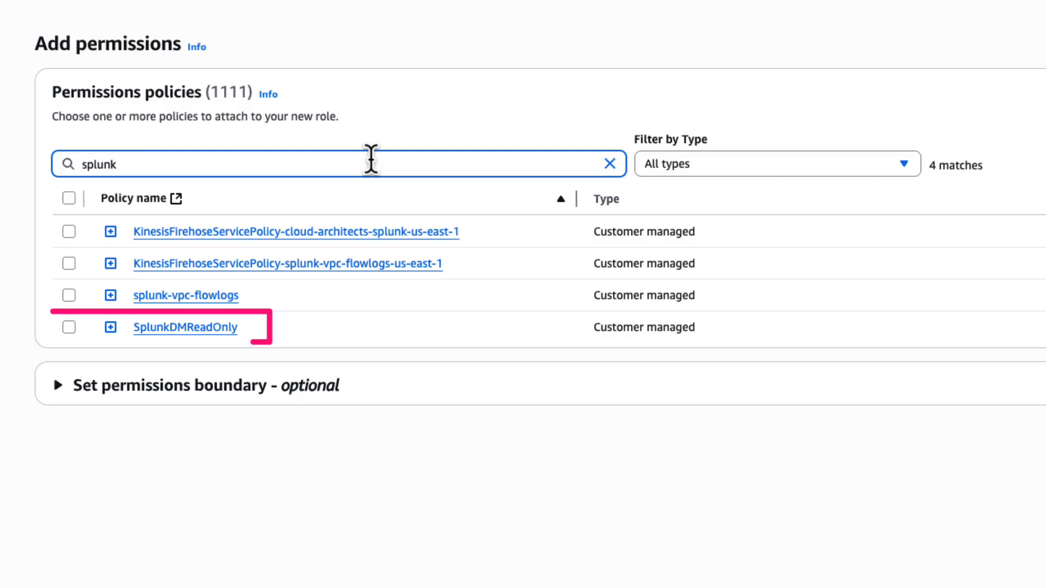
pyautogui.click(68, 327)
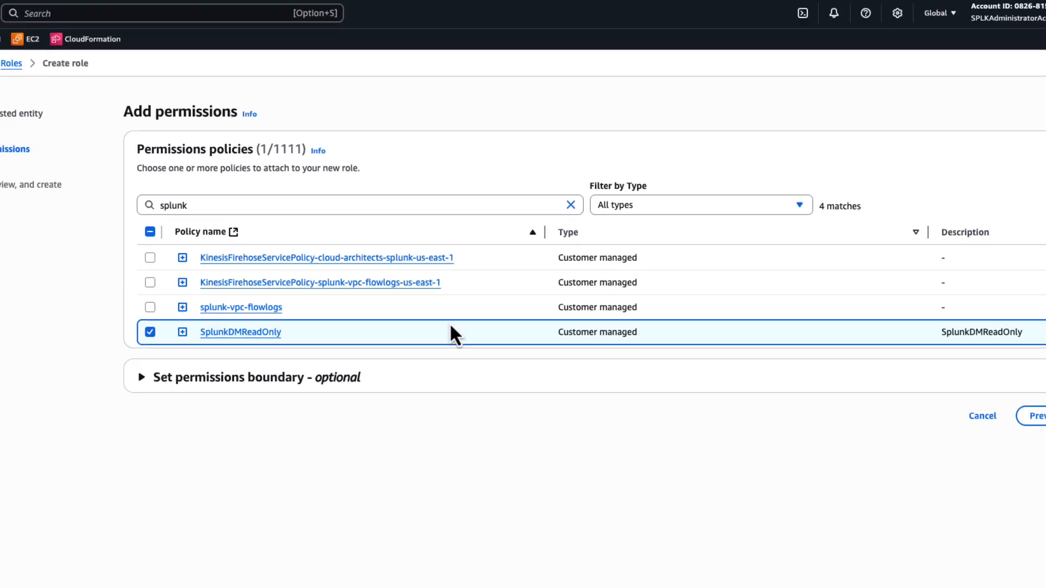
pyautogui.click(1012, 408)
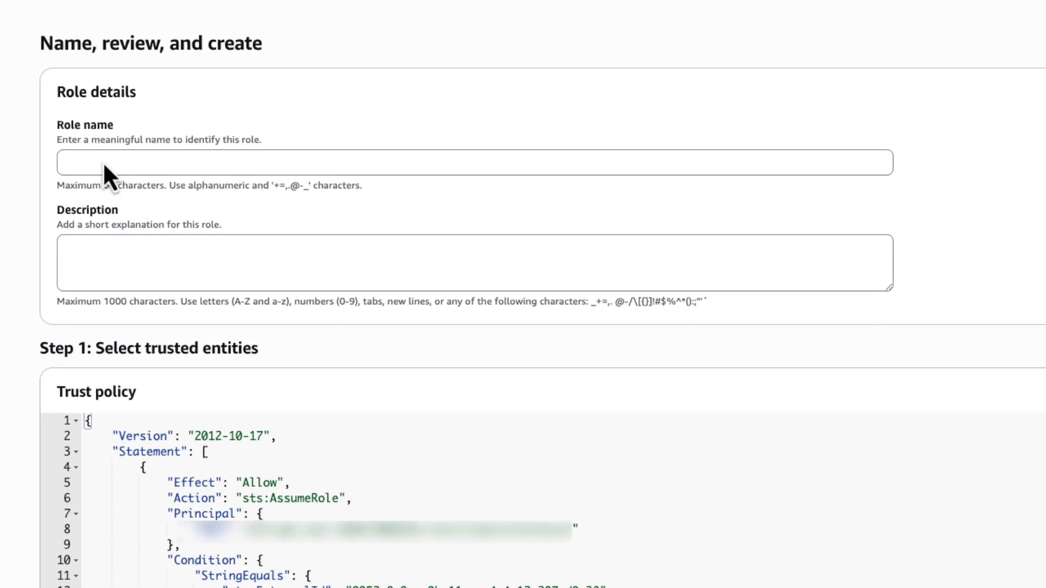
# - Enter SplunkDMReadOnly as both the role name and description, and create the role
pyautogui.click(102, 162)
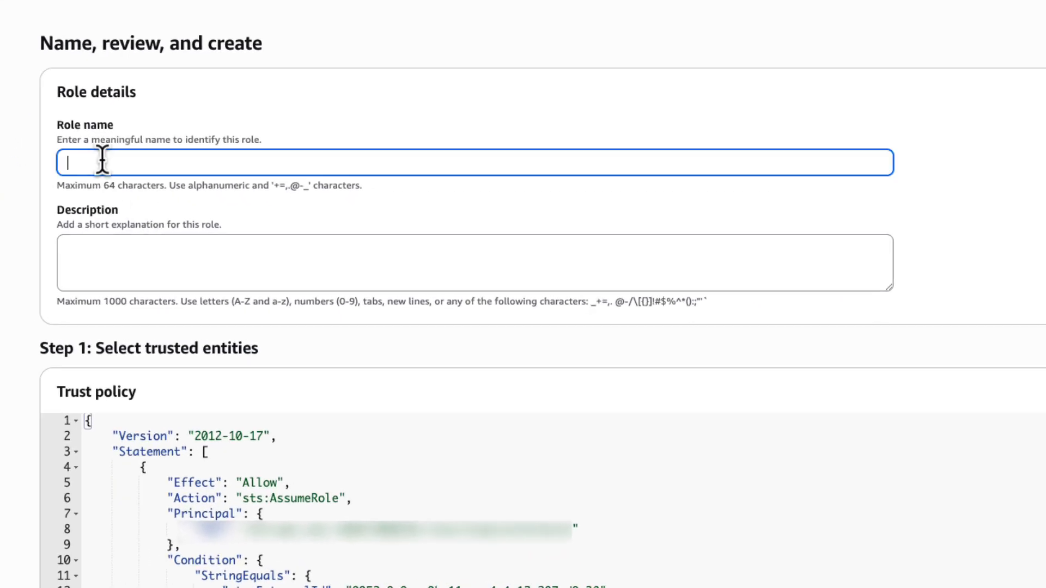
pyautogui.hotkey('ctrl', 'v')
pyautogui.click(109, 249)
pyautogui.hotkey('ctrl', 'v')
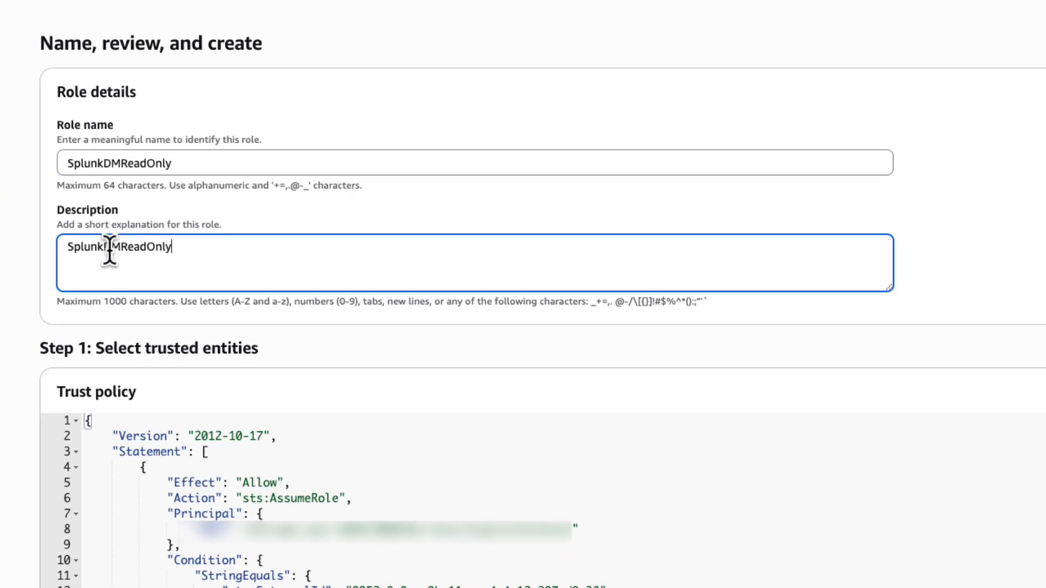
pyautogui.scroll(-5, 591, 377)
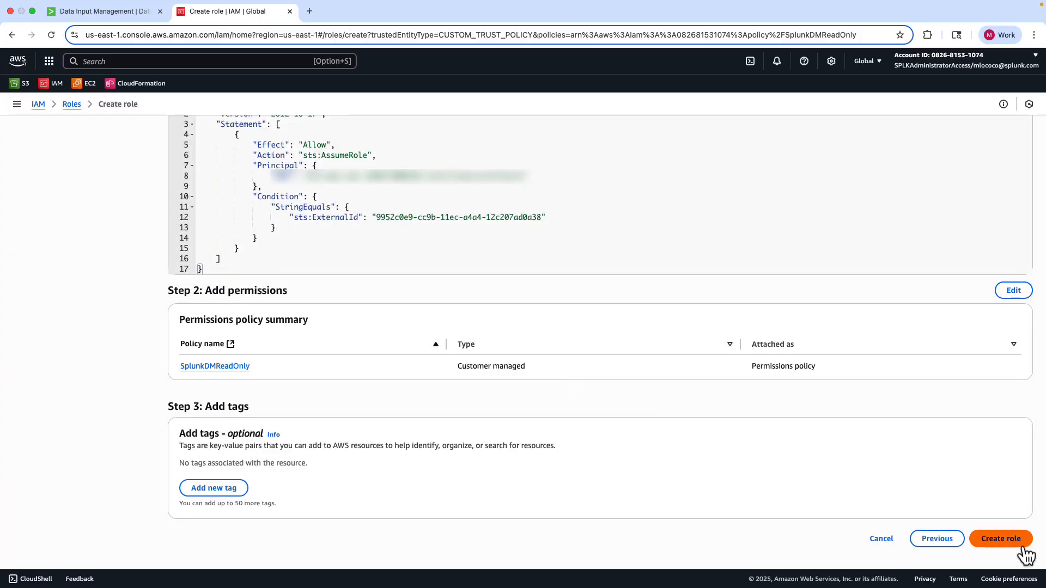
pyautogui.click(1001, 539)
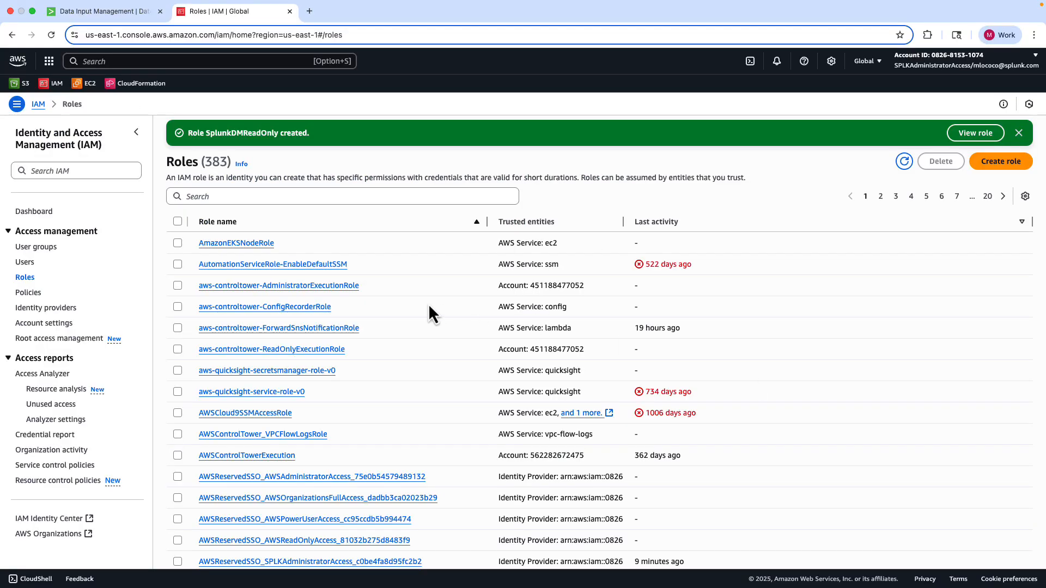
# - Return to Splunk Cloud, close the Trust Relationship view, and proceed from the prerequisites to the data input information
pyautogui.click(127, 12)
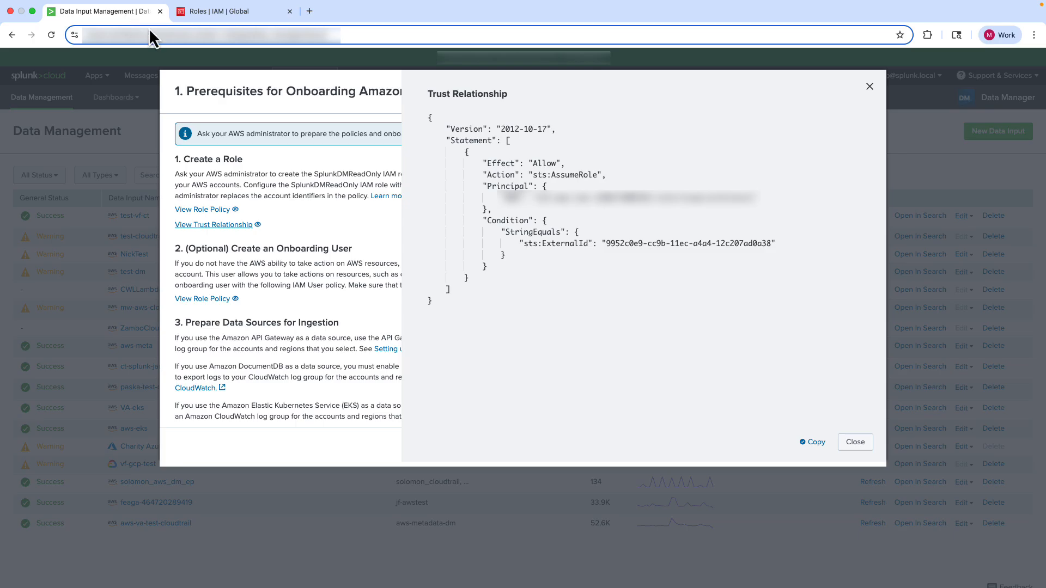
pyautogui.click(860, 446)
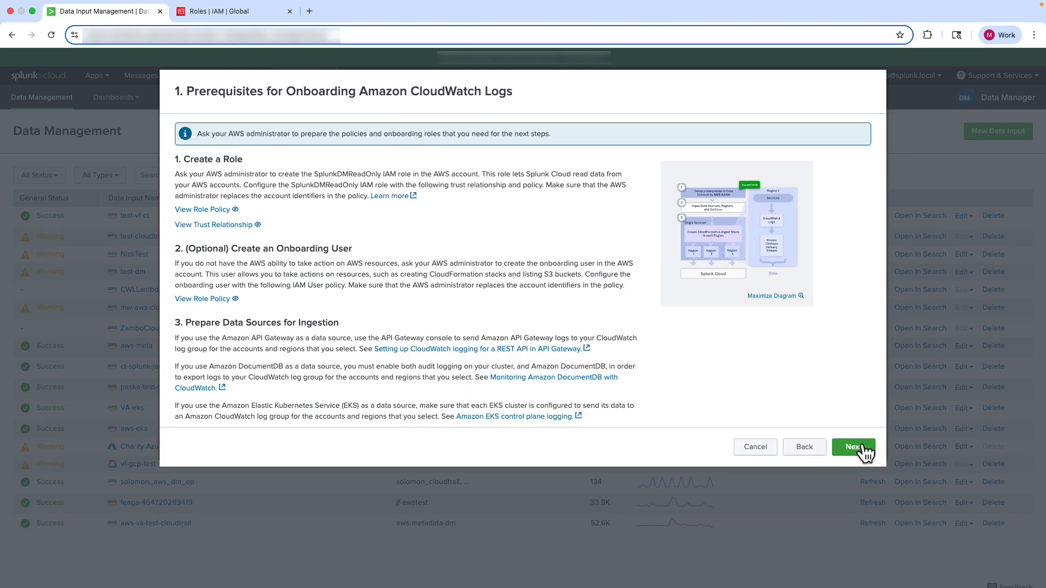
pyautogui.click(863, 448)
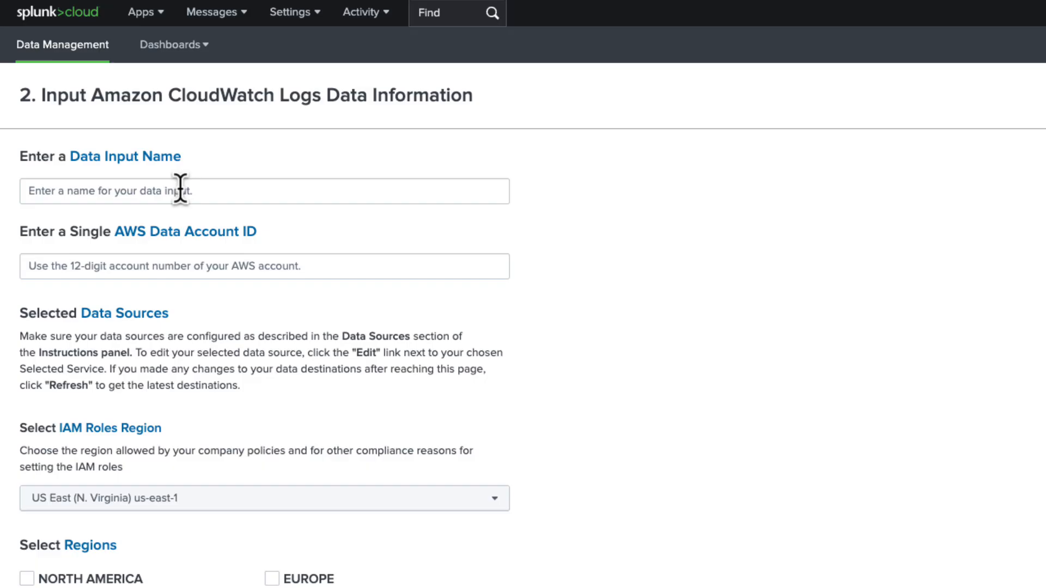
# - Name the data input splunklab_vpcflow and fill in the AWS data account ID
pyautogui.click(105, 195)
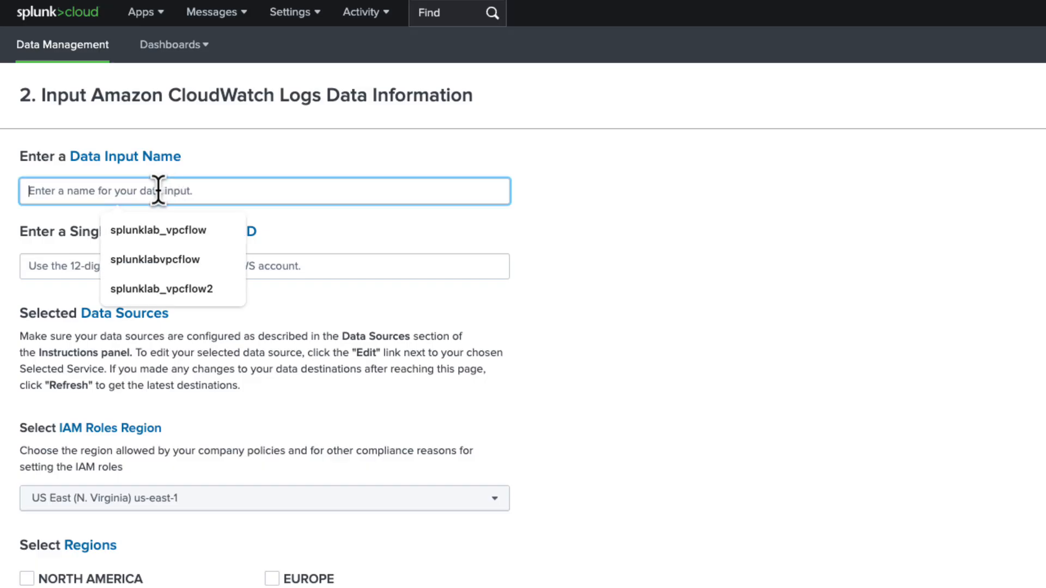
pyautogui.click(145, 237)
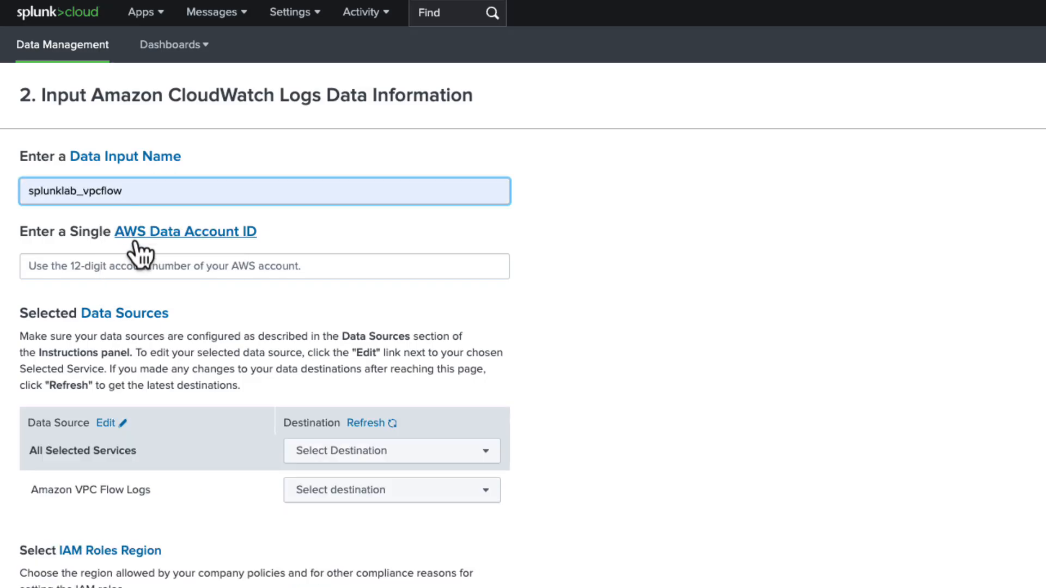
pyautogui.click(39, 263)
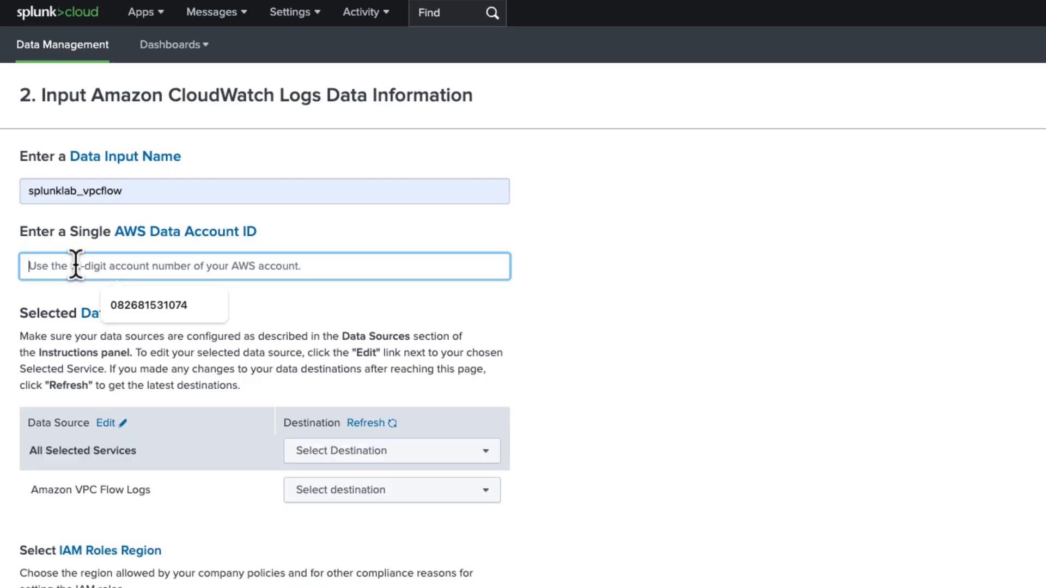
pyautogui.click(155, 315)
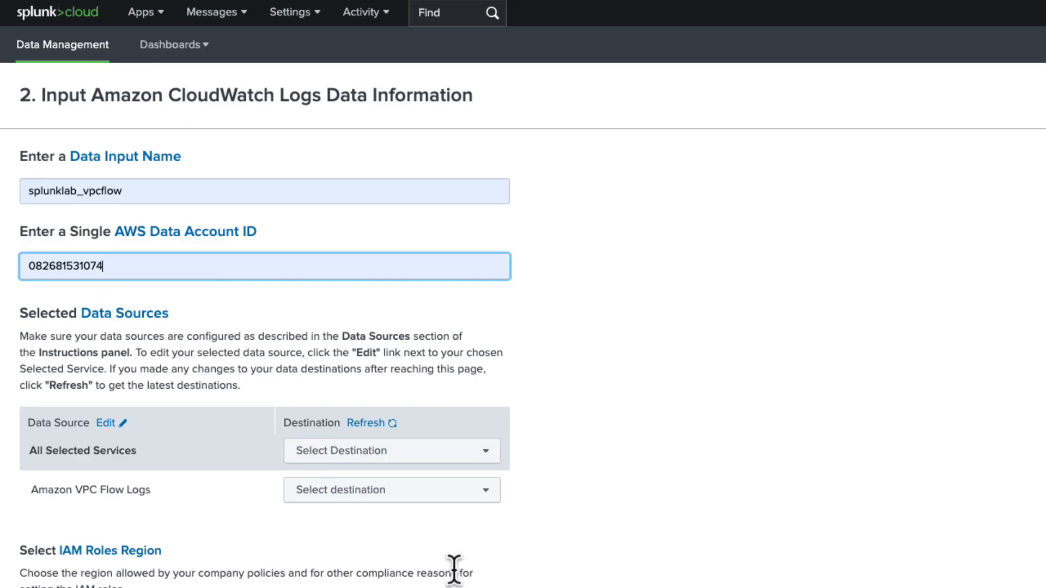
# - Filter the Amazon VPC Flow Logs destinations by "vpc" and set the destination to splunklab_vpcflow
pyautogui.click(353, 492)
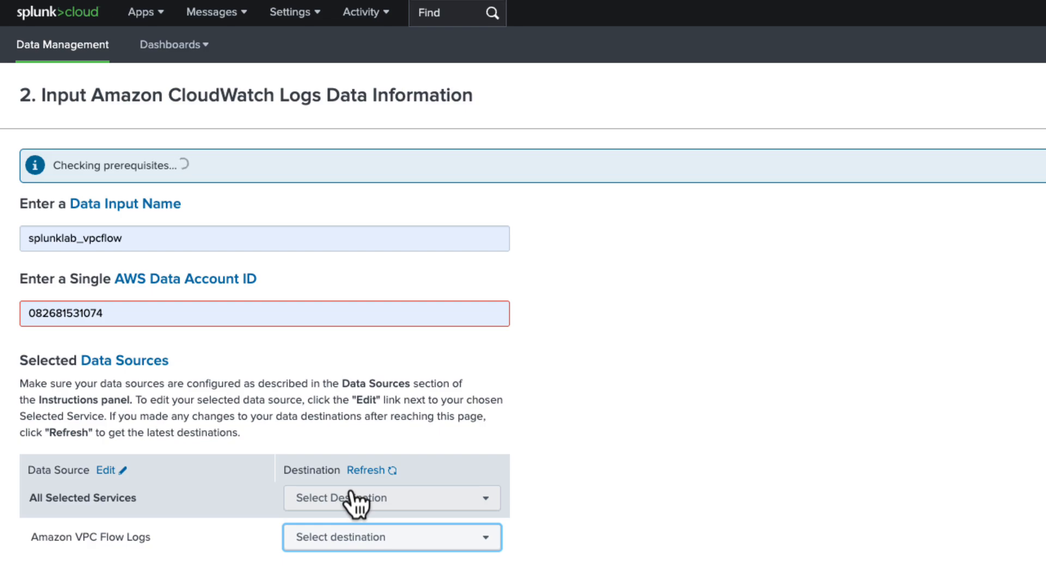
pyautogui.click(331, 542)
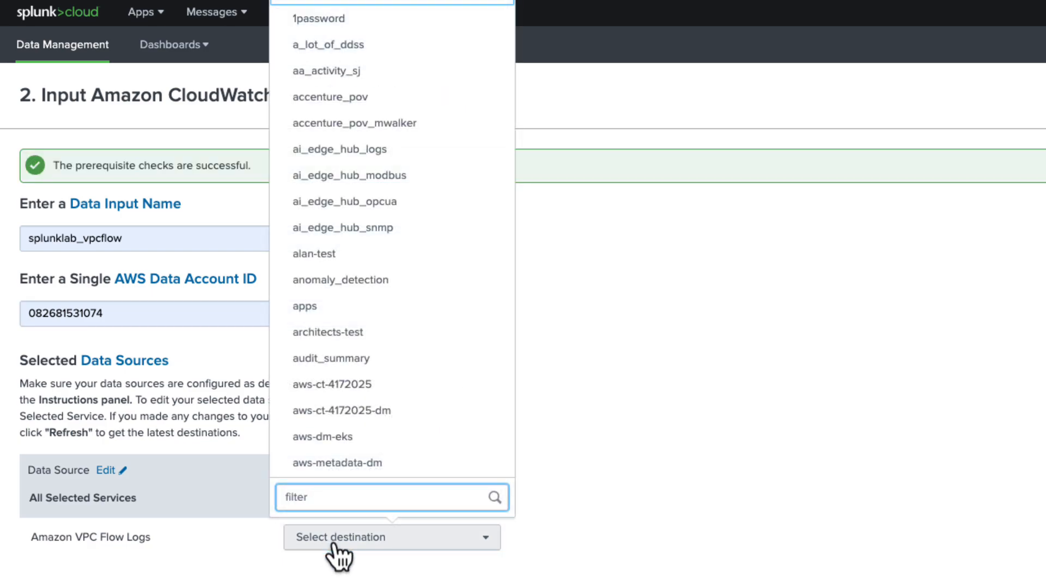
pyautogui.write('vpc')
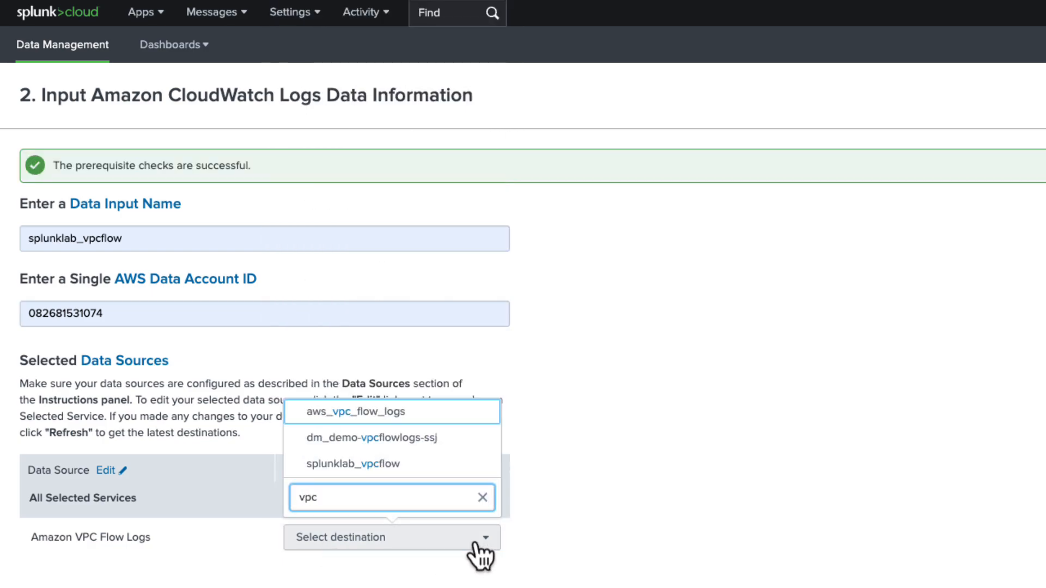
pyautogui.click(389, 462)
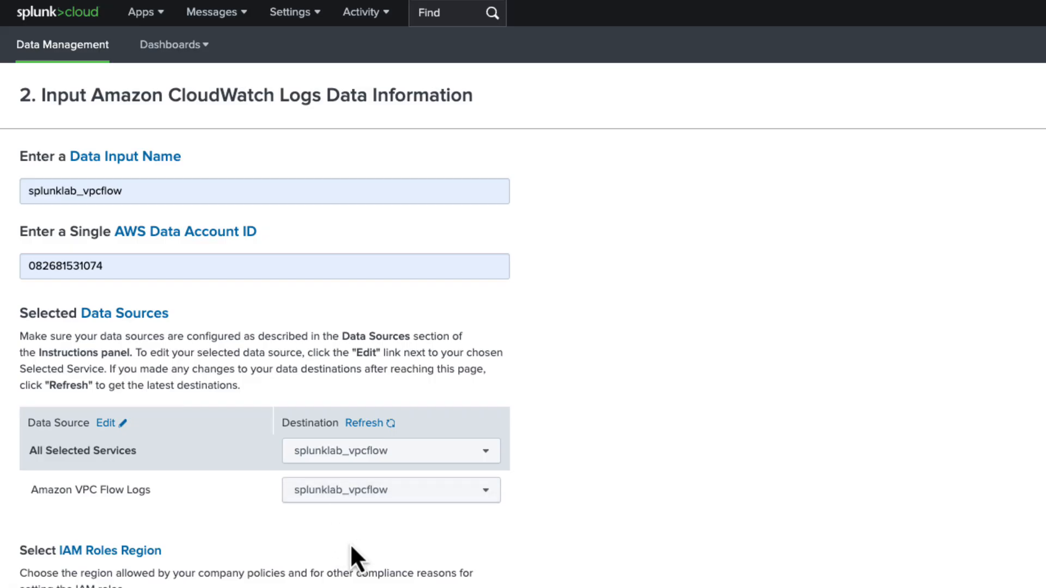
# - Select US East (N. Virginia) us-east-1 as the region for the data input
pyautogui.scroll(-2, 346, 531)
pyautogui.scroll(-8, 340, 516)
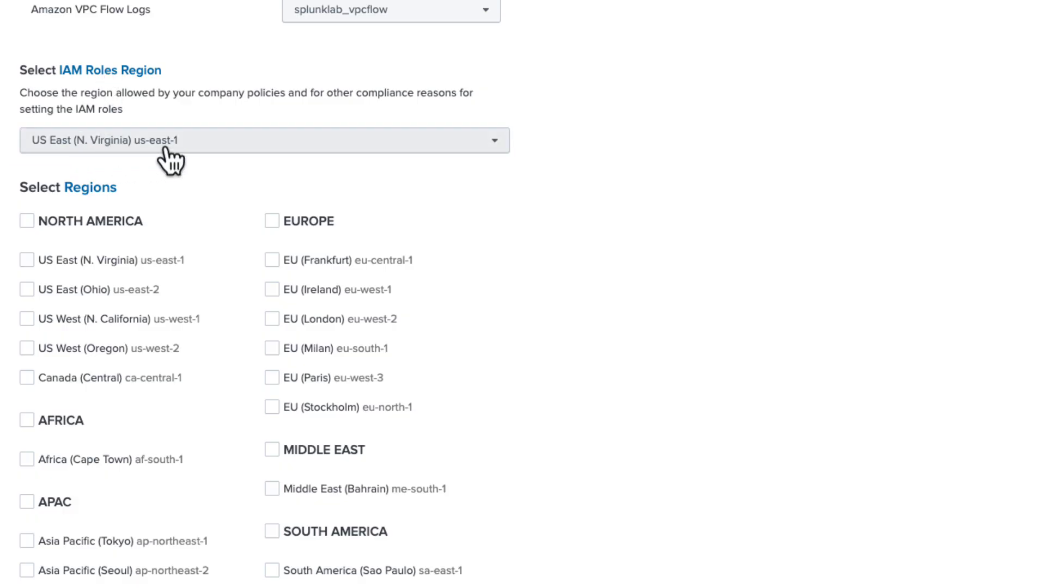
pyautogui.click(27, 260)
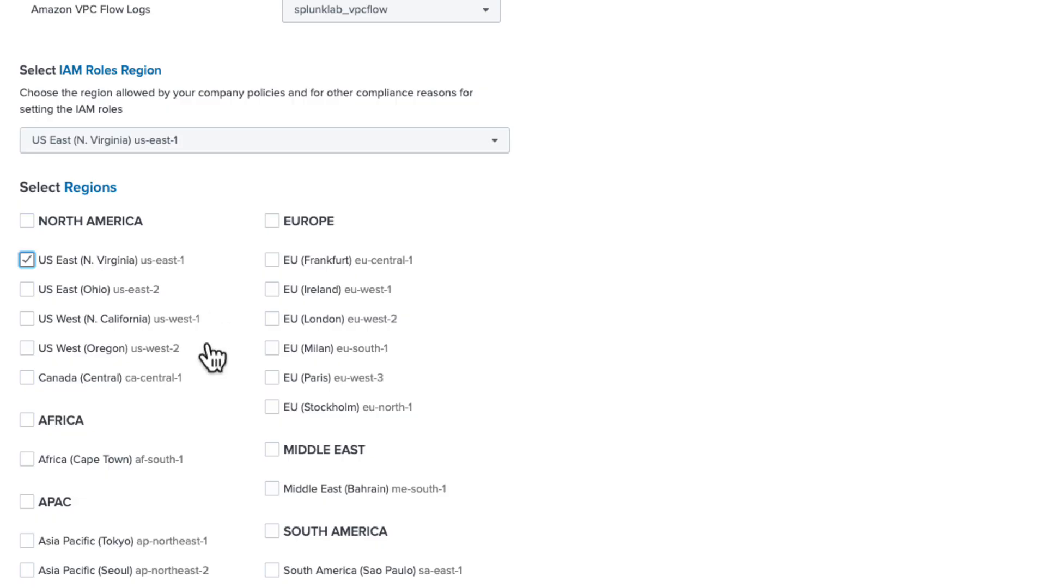
pyautogui.scroll(-1, 213, 358)
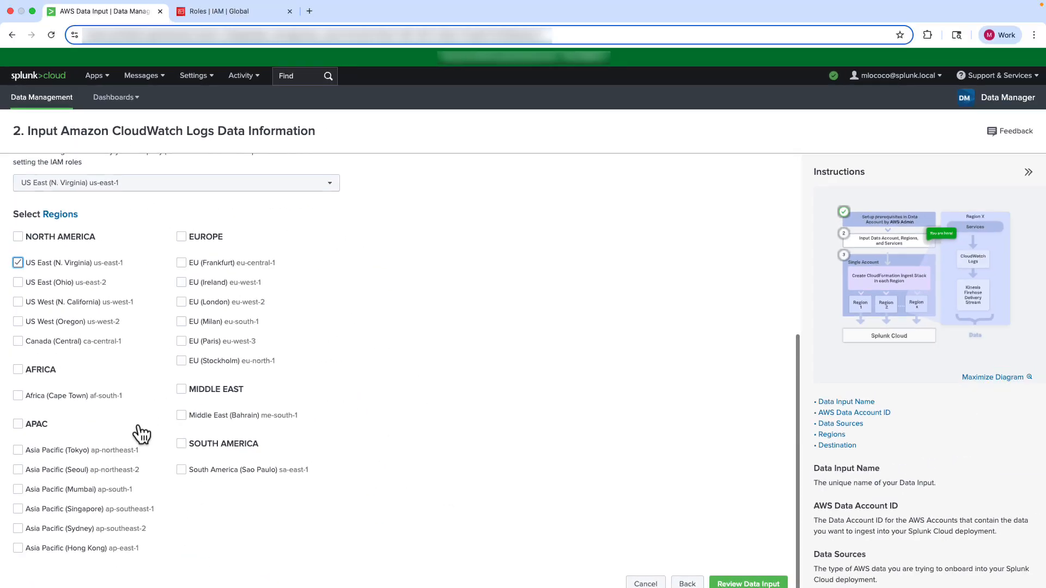
# - Review the data input, including the account's data source detection and destination details, and continue to Setup Data Ingestion
pyautogui.click(746, 584)
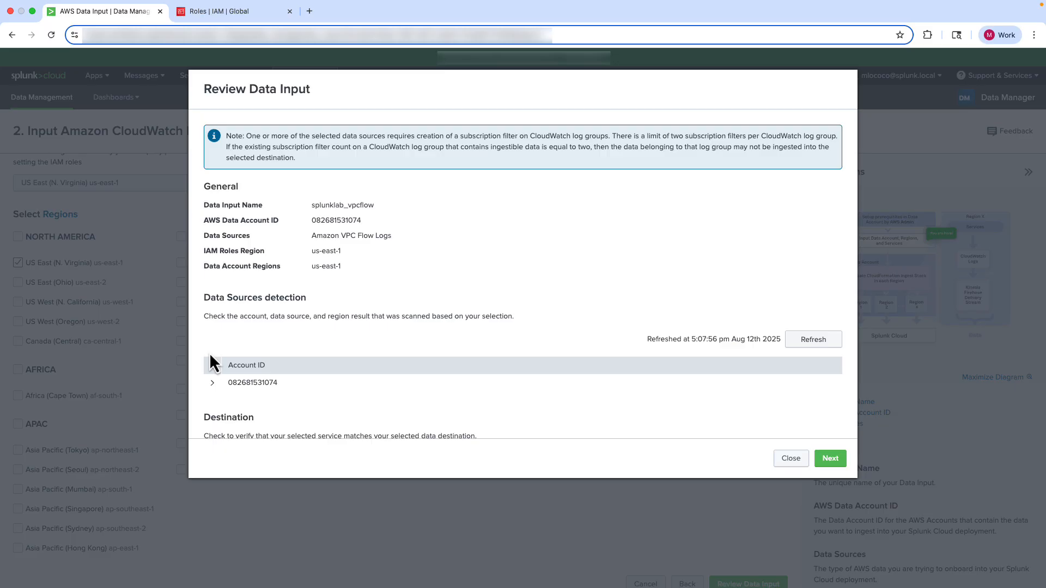
pyautogui.click(212, 383)
pyautogui.scroll(-3, 489, 370)
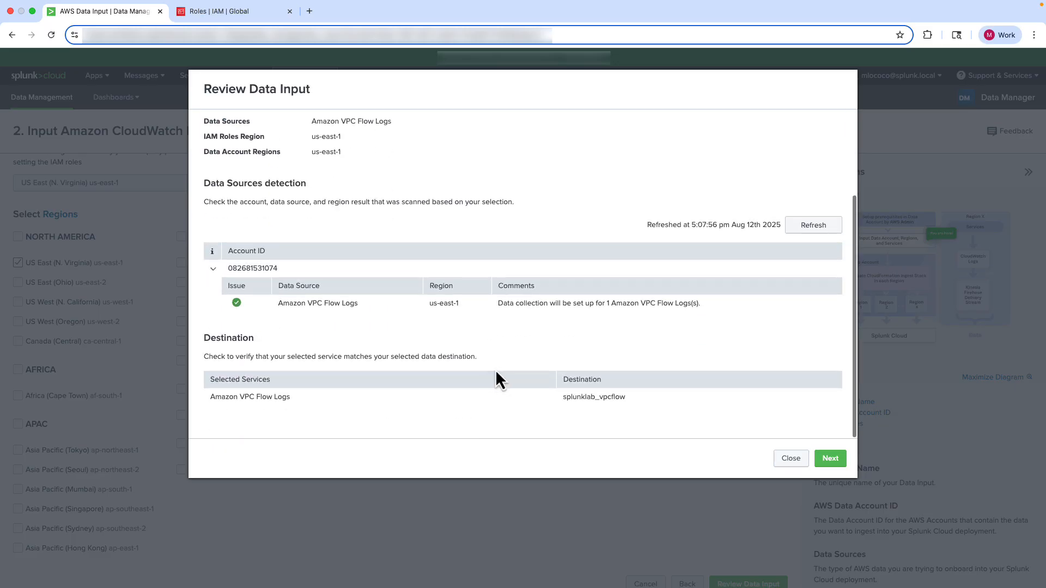
pyautogui.click(831, 458)
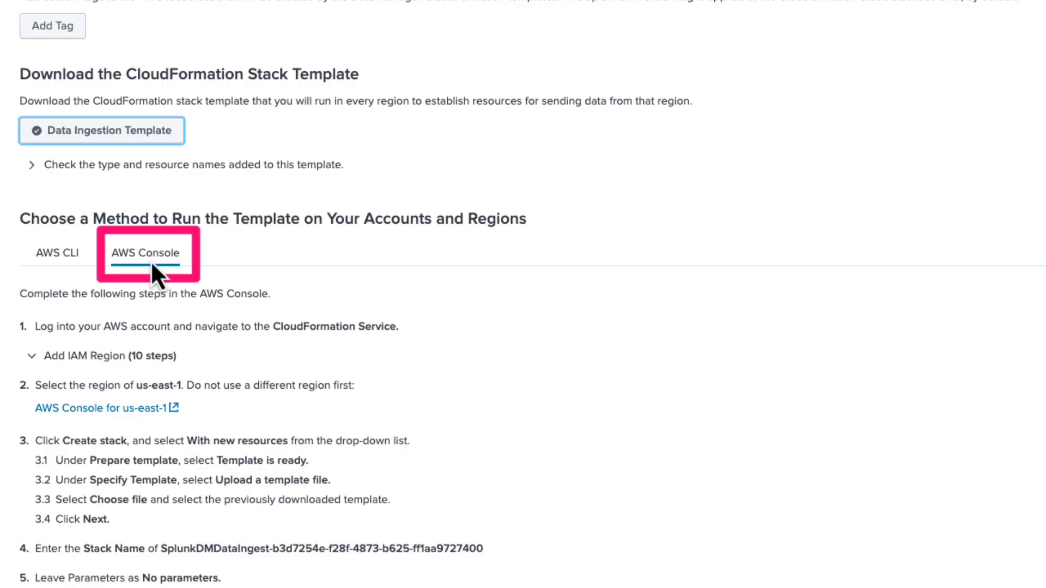
# - Copy the SplunkDMDataIngest stack name from the AWS Console instructions, and switch to CloudFormation in AWS
pyautogui.scroll(-6, 186, 272)
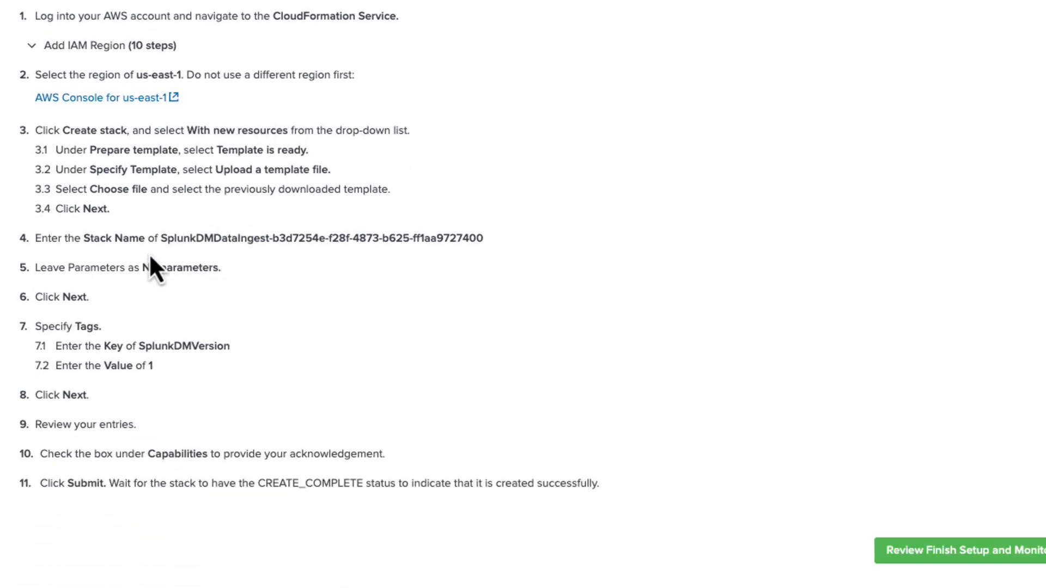
pyautogui.moveTo(160, 238)
pyautogui.mouseDown()
pyautogui.moveTo(399, 238)
pyautogui.moveTo(491, 251)
pyautogui.moveTo(485, 243)
pyautogui.mouseUp()
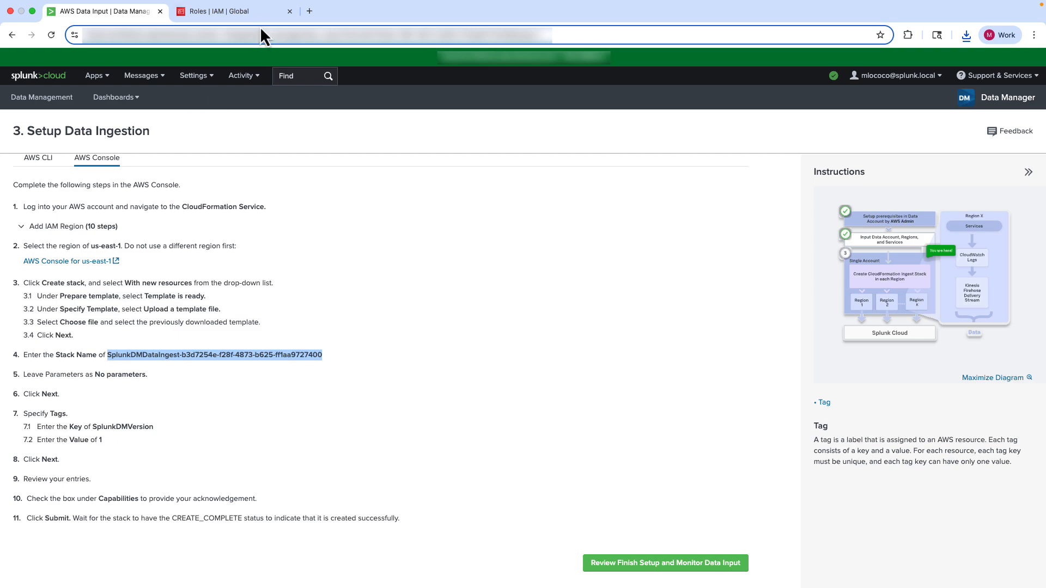
pyautogui.click(256, 17)
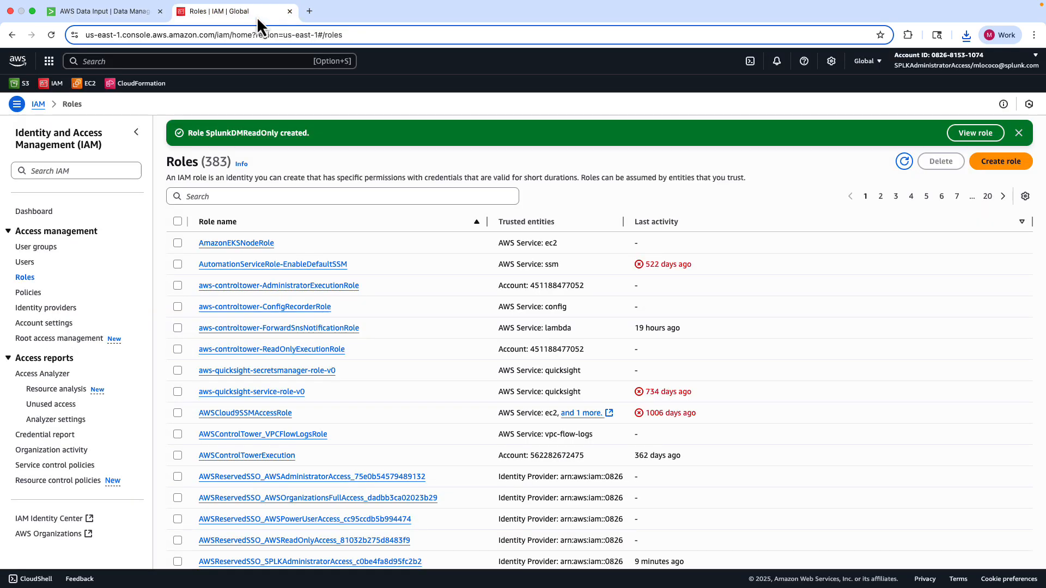
pyautogui.click(142, 84)
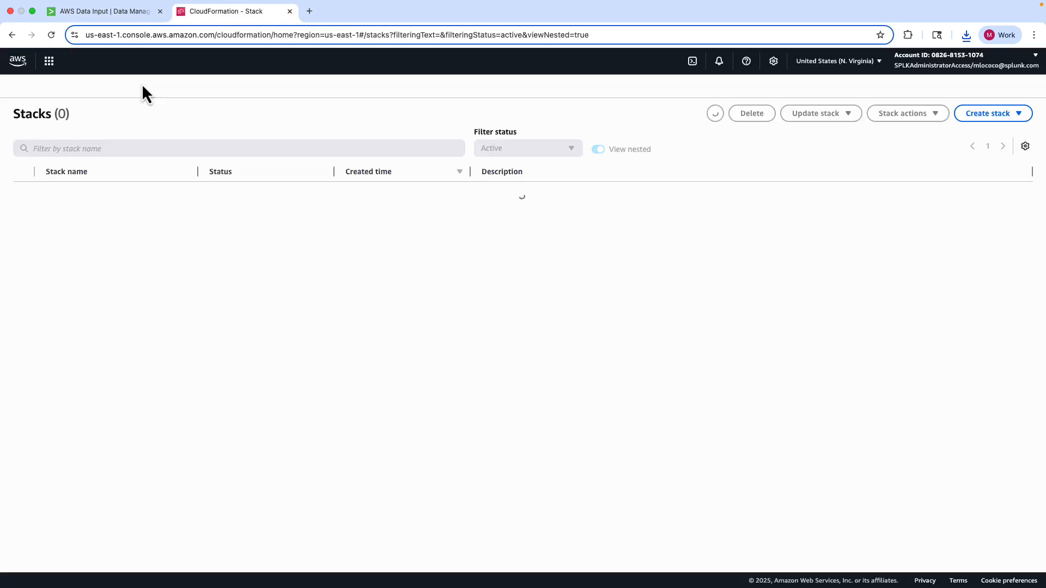
# - Start creating a stack with new resources (standard) and choose Upload a template file as the template source
pyautogui.click(1010, 132)
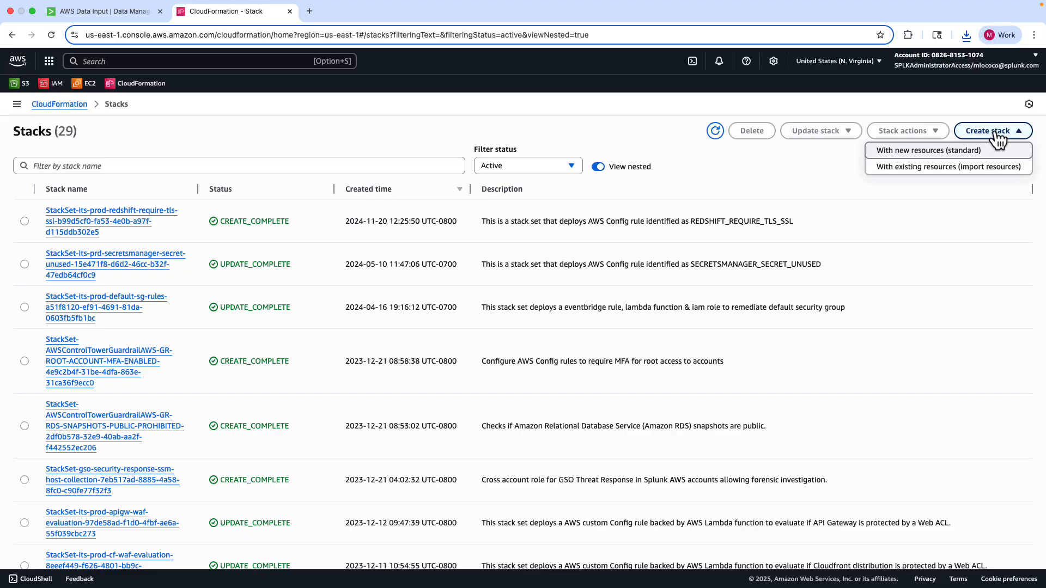
pyautogui.click(962, 155)
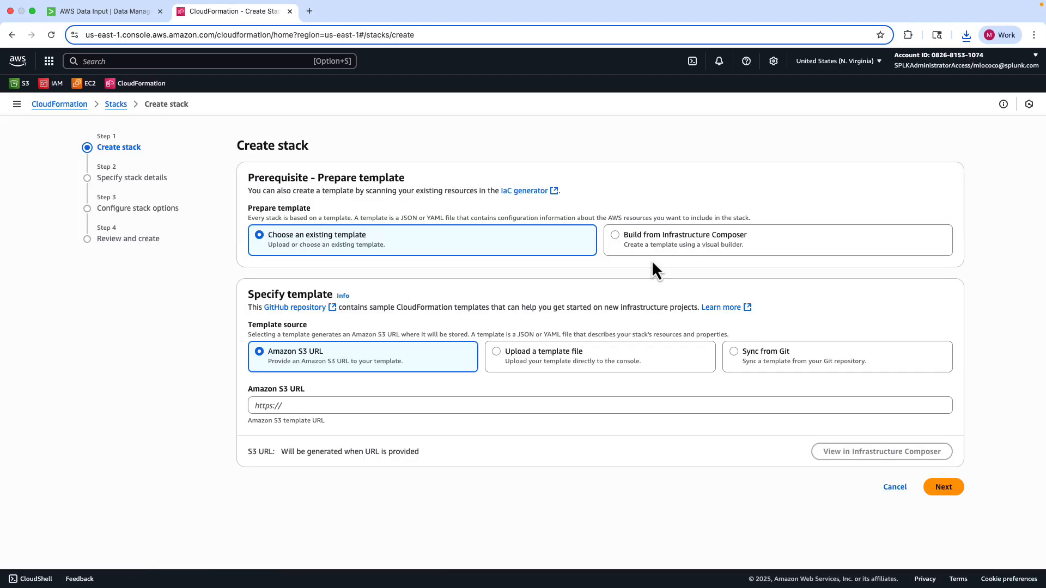
pyautogui.click(515, 352)
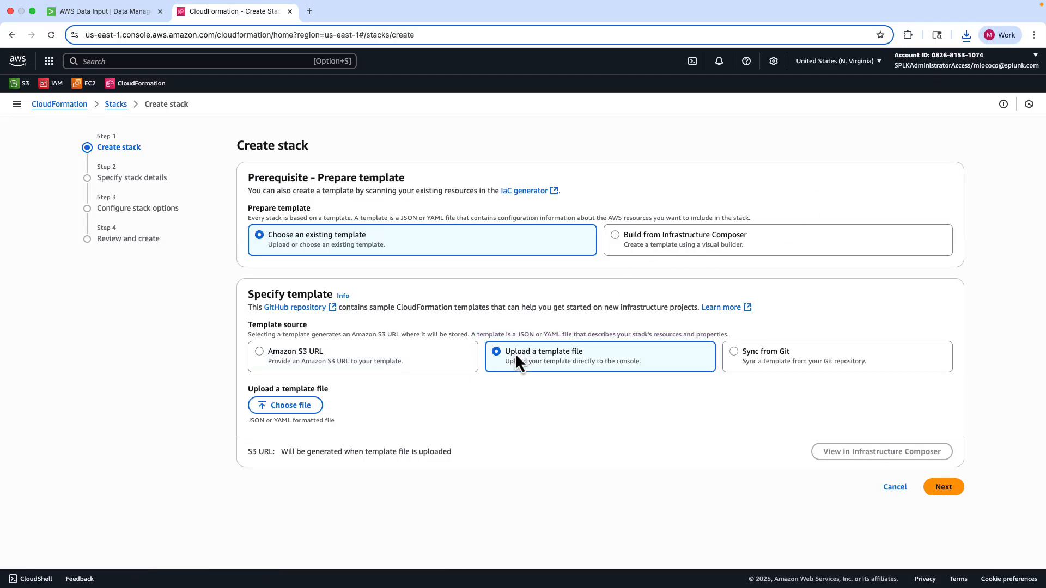
# - Upload splunkdm-data-ingest-b3d7254e-f28f-4873-b625-ff1aa9727400-1.json from Downloads as the stack template and continue to the stack details
pyautogui.click(282, 402)
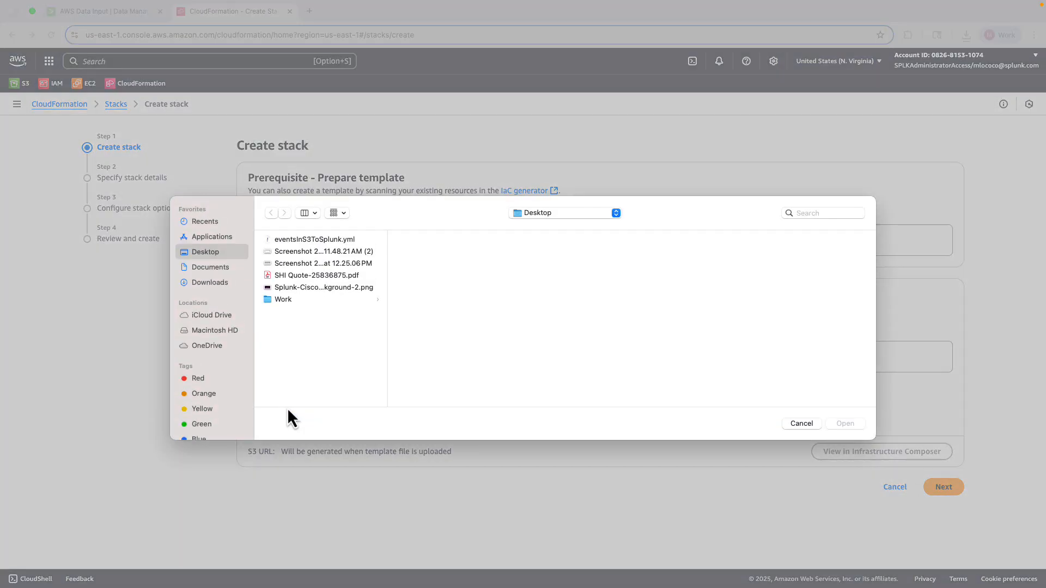
pyautogui.click(223, 267)
pyautogui.click(210, 282)
pyautogui.click(305, 240)
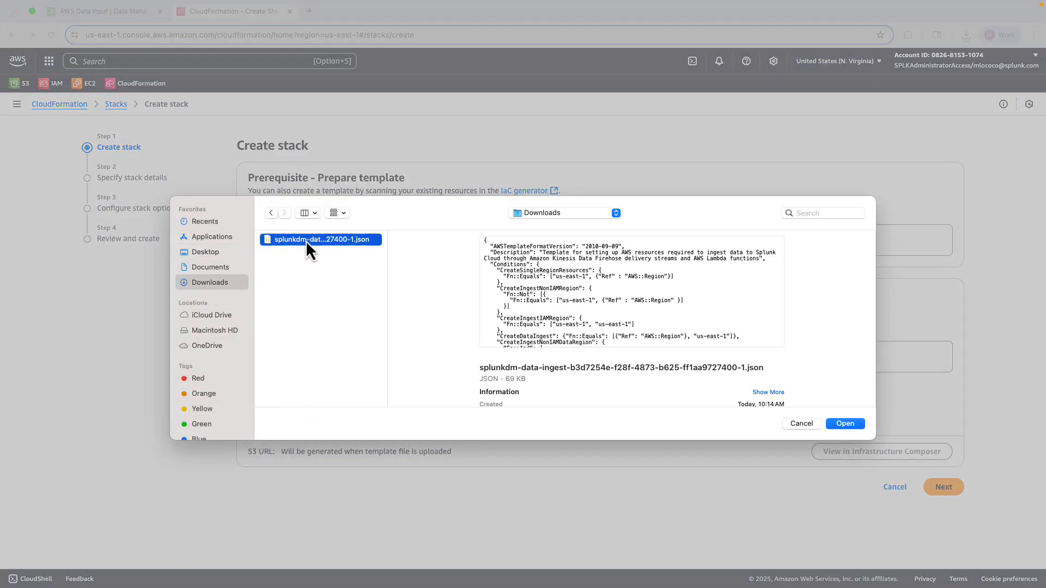
pyautogui.click(845, 424)
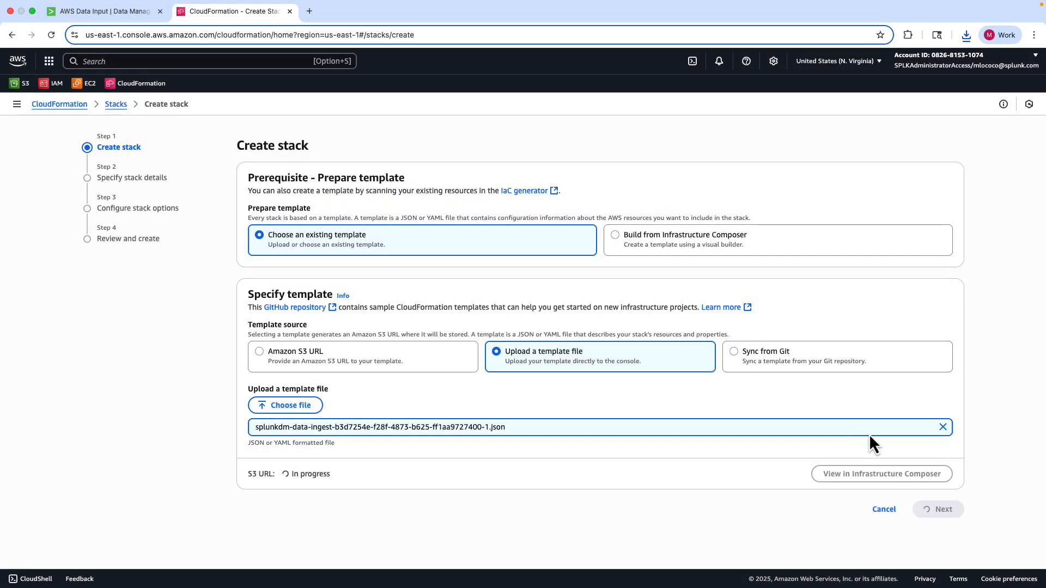
pyautogui.click(945, 520)
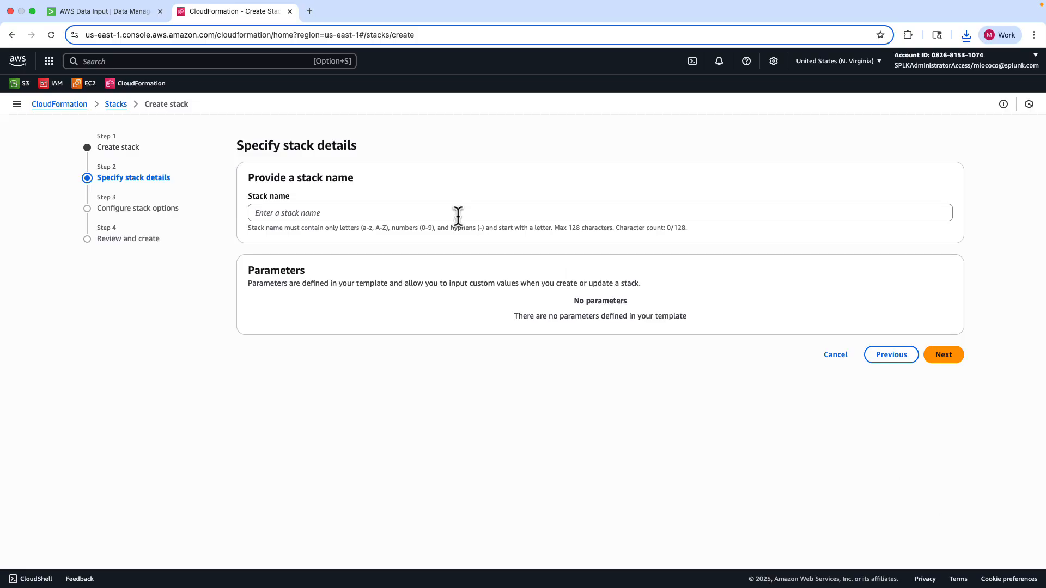
# - Name the stack SplunkDMDataIngest-b3d7254e-f28f-4873-b625-ff1aa9727400 and continue to the stack options
pyautogui.click(376, 212)
pyautogui.write('SplunkDMDataIngest-b3d7254e-f23f-4873-b625-ff1aa9727400')
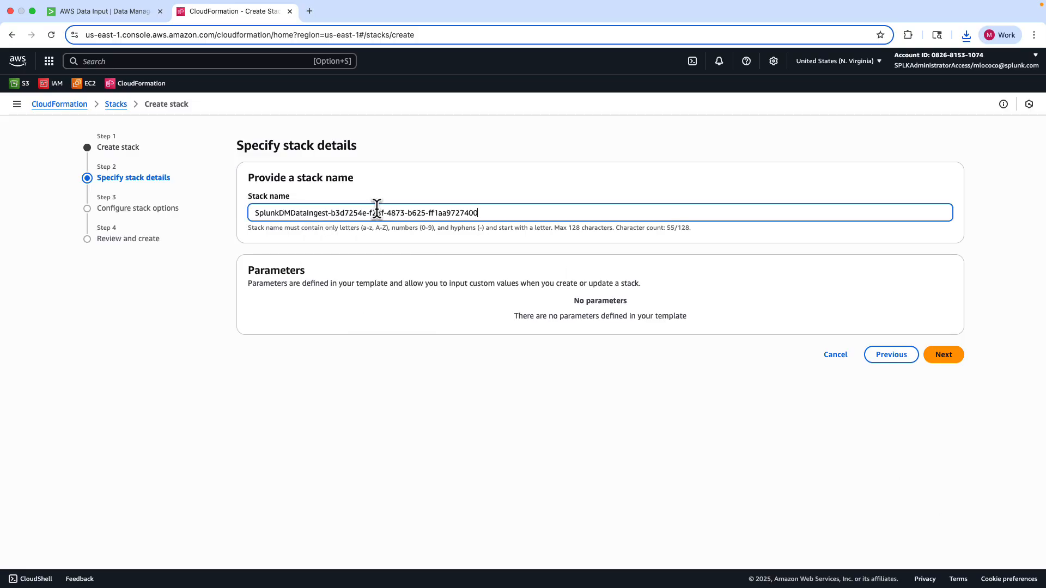
pyautogui.click(941, 356)
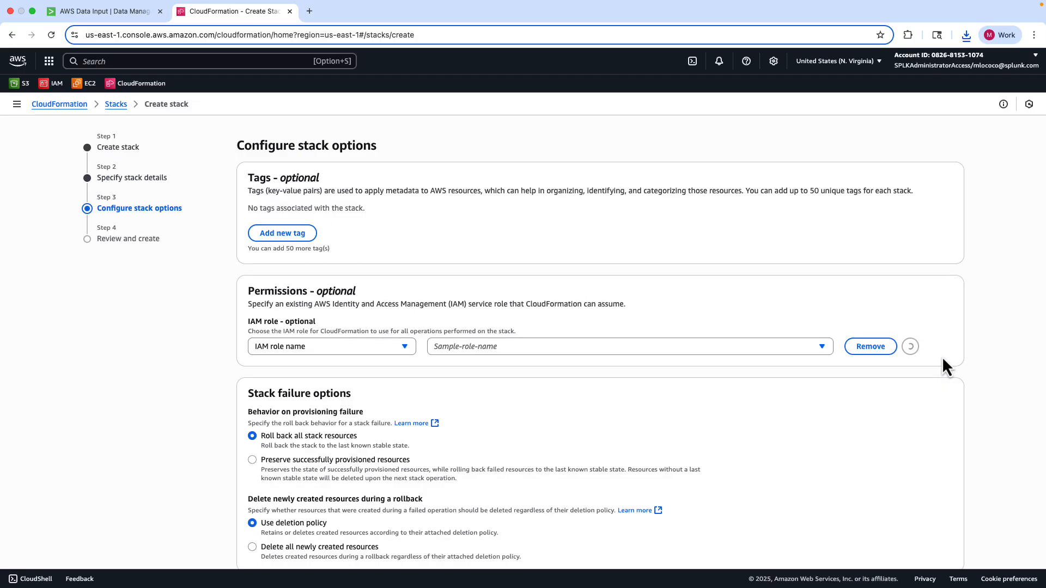
# - Add a stack tag with the key SplunkDMVersion, copied from the Splunk Data Manager instructions, and the value 1
pyautogui.click(281, 233)
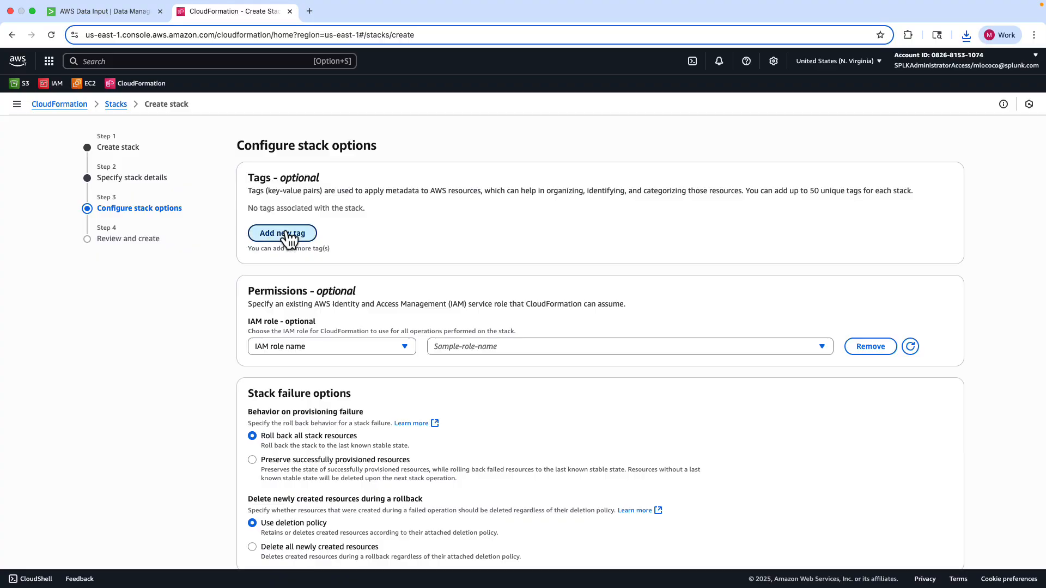
pyautogui.click(108, 12)
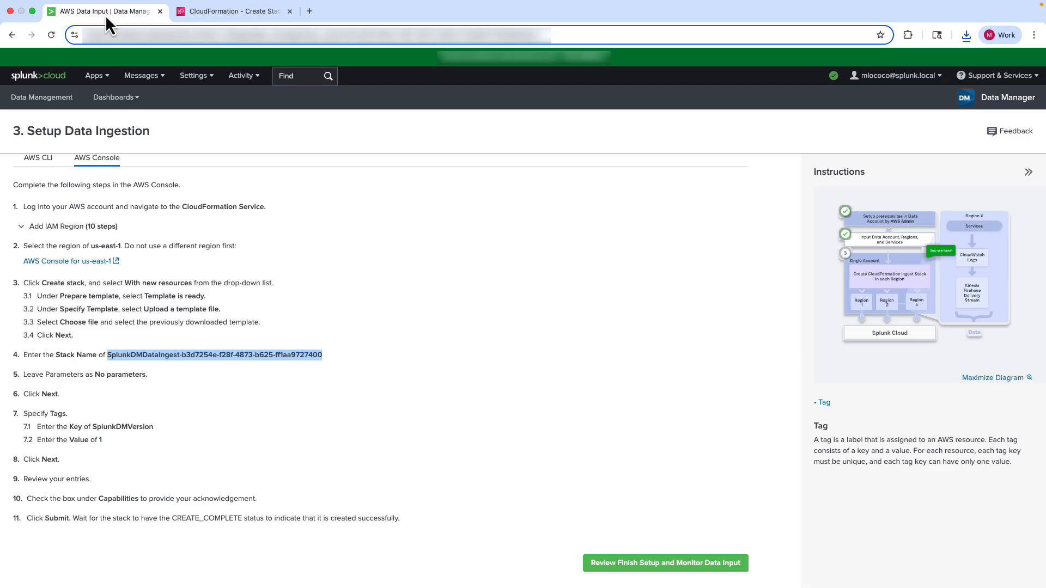
pyautogui.doubleClick(107, 425)
pyautogui.press('super+c')
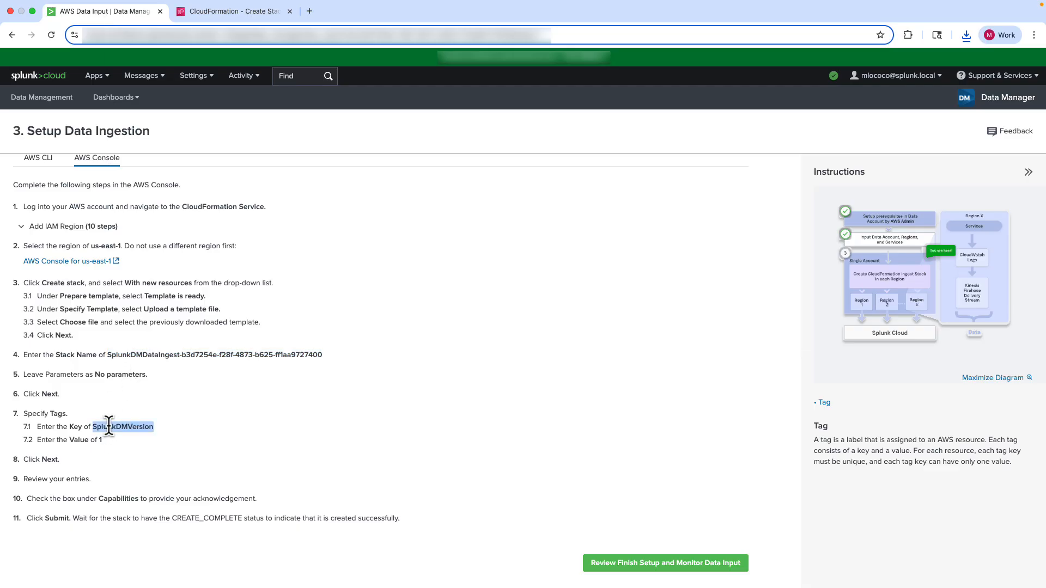
pyautogui.click(234, 13)
pyautogui.press('super+v')
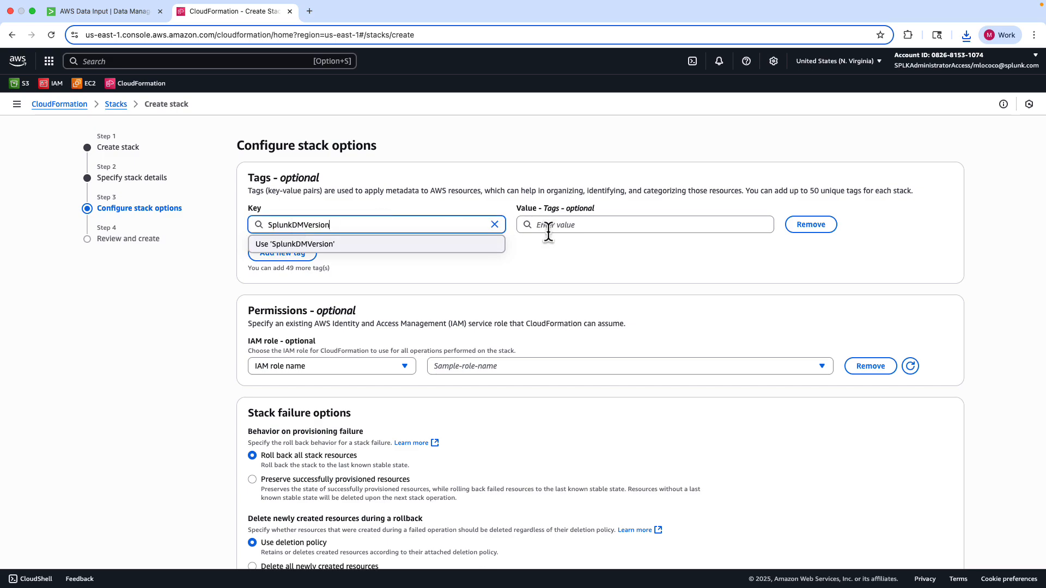
pyautogui.click(547, 225)
pyautogui.write('1')
pyautogui.click(668, 328)
# - Acknowledge that CloudFormation might create IAM resources with custom names, review the stack settings and submit the stack
pyautogui.scroll(-15, 668, 329)
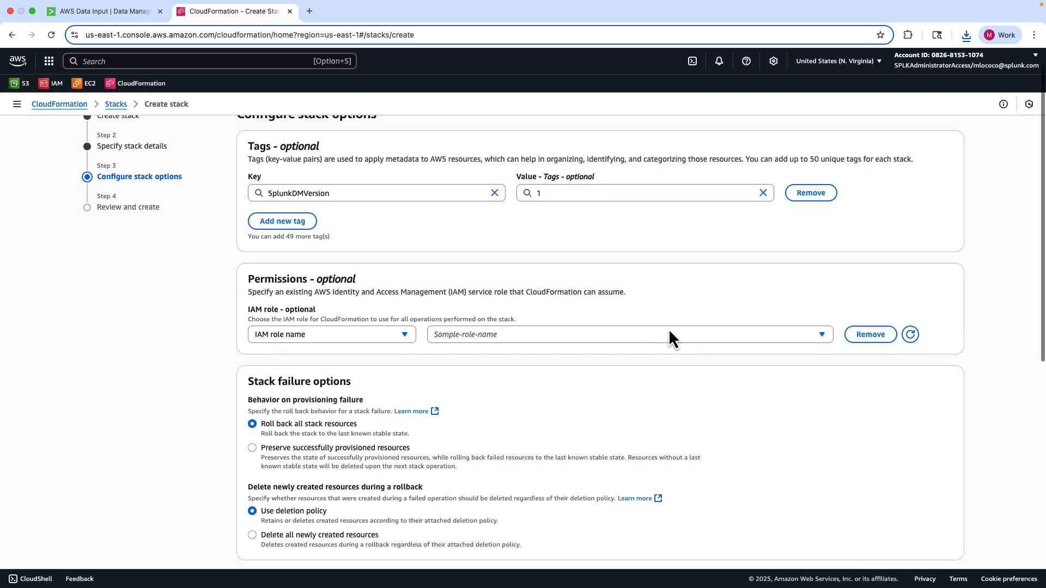
pyautogui.click(265, 496)
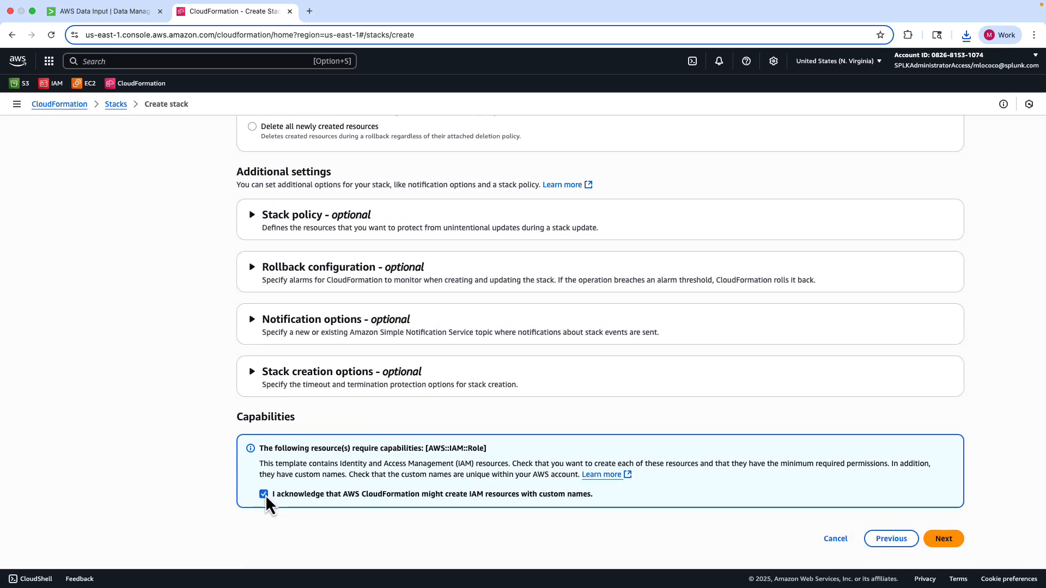
pyautogui.click(945, 539)
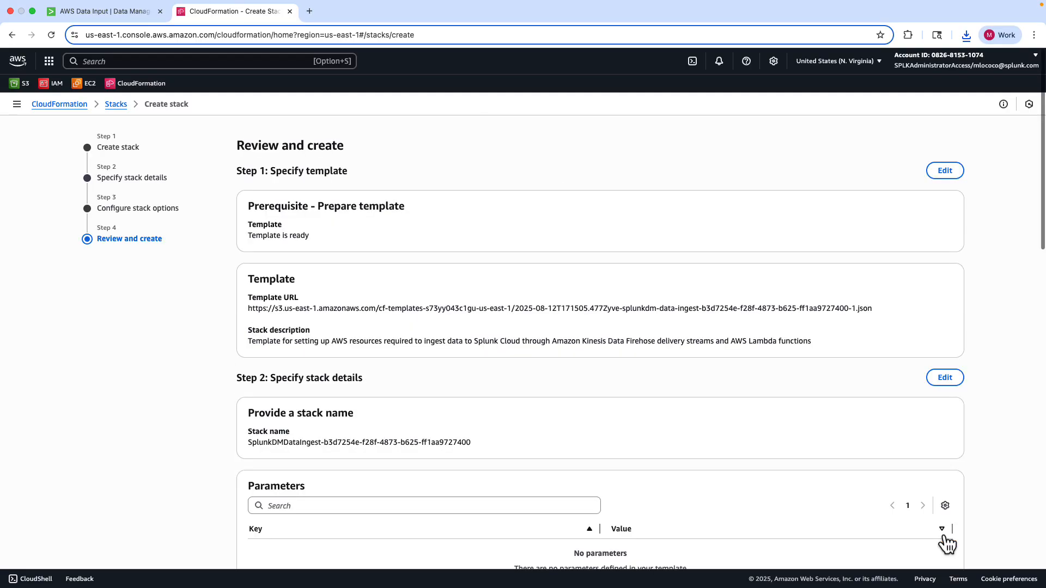
pyautogui.scroll(-20, 794, 413)
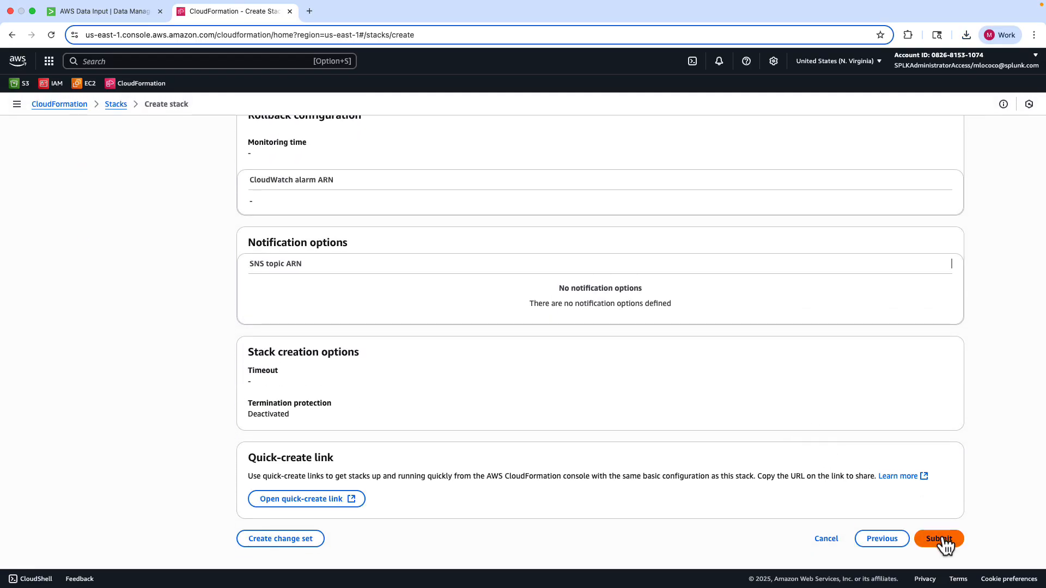
pyautogui.click(941, 539)
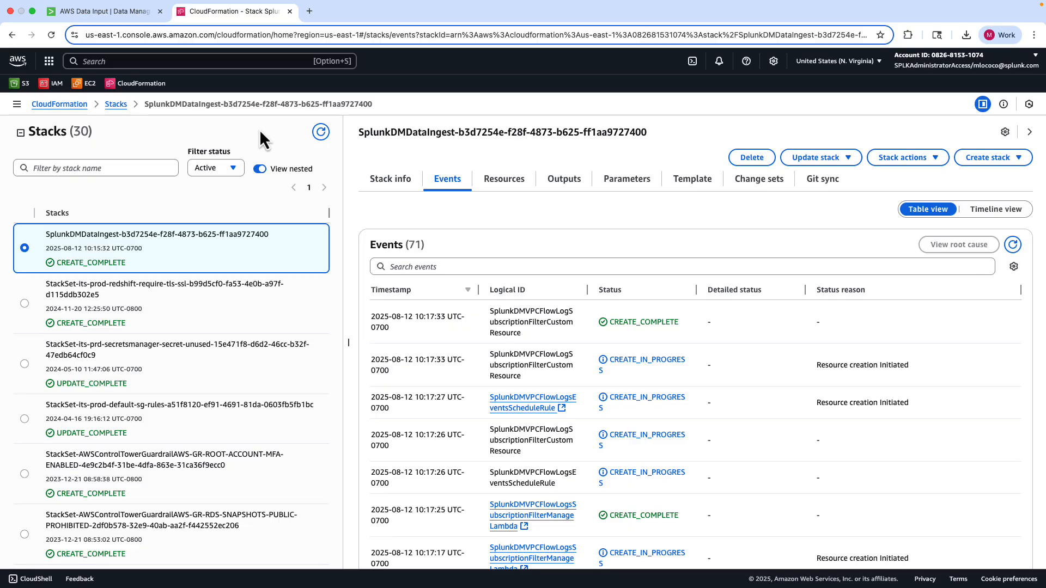
# - Switch to Splunk Data Manager, finish the data ingestion setup, and open the splunklab_vpcflow data input in Search
pyautogui.click(111, 16)
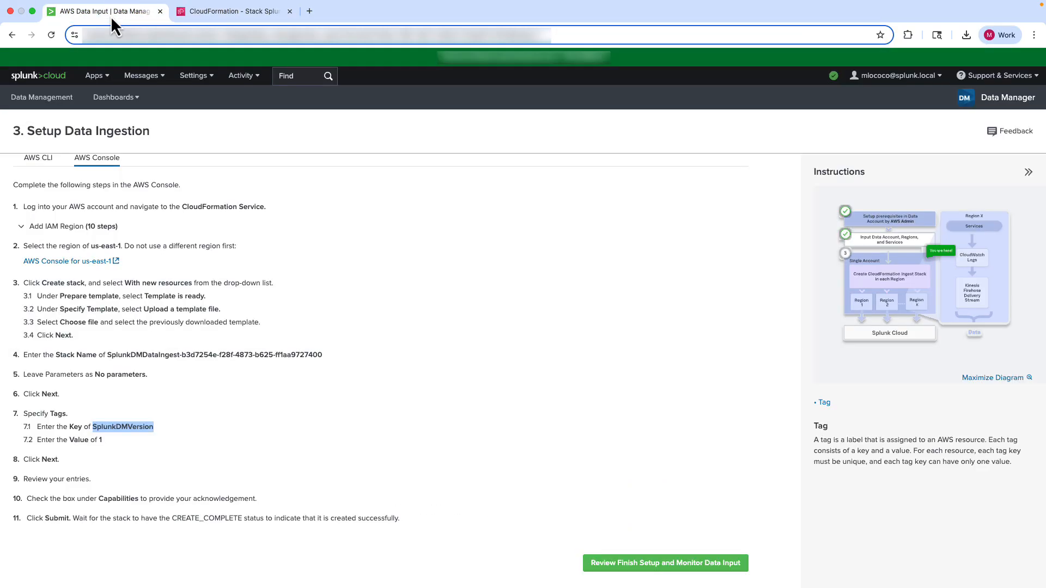
pyautogui.click(635, 569)
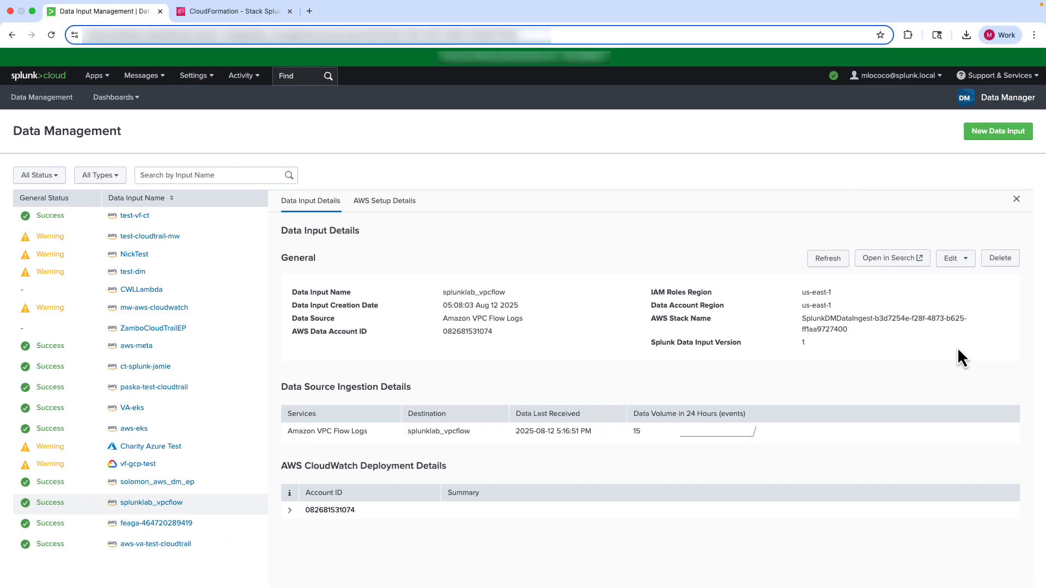
pyautogui.click(887, 258)
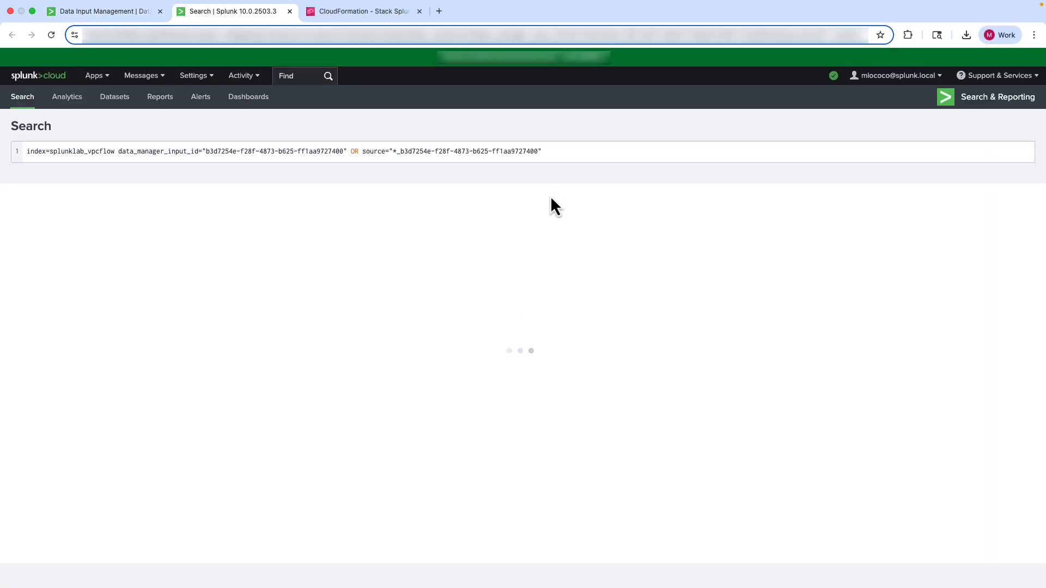